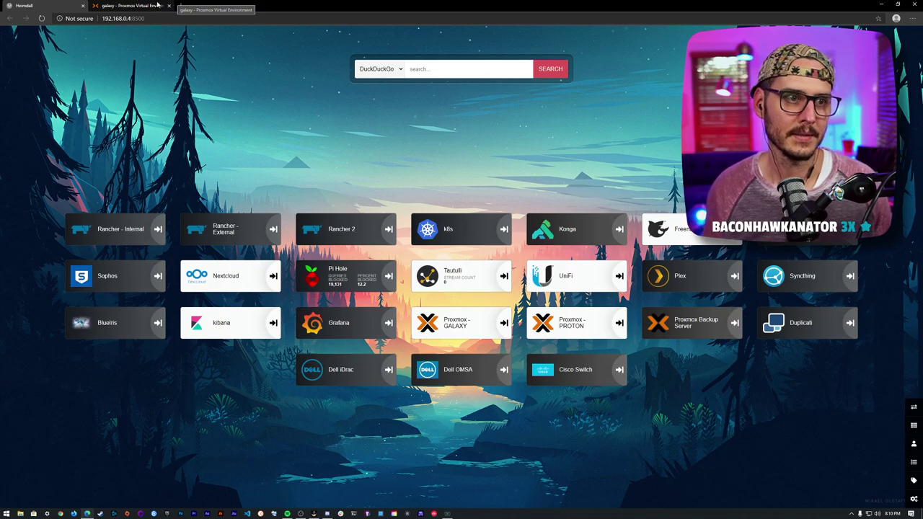
Switch to the Proxmox page and start creating a new virtual machine on the galaxy node.
left_click(158, 5)
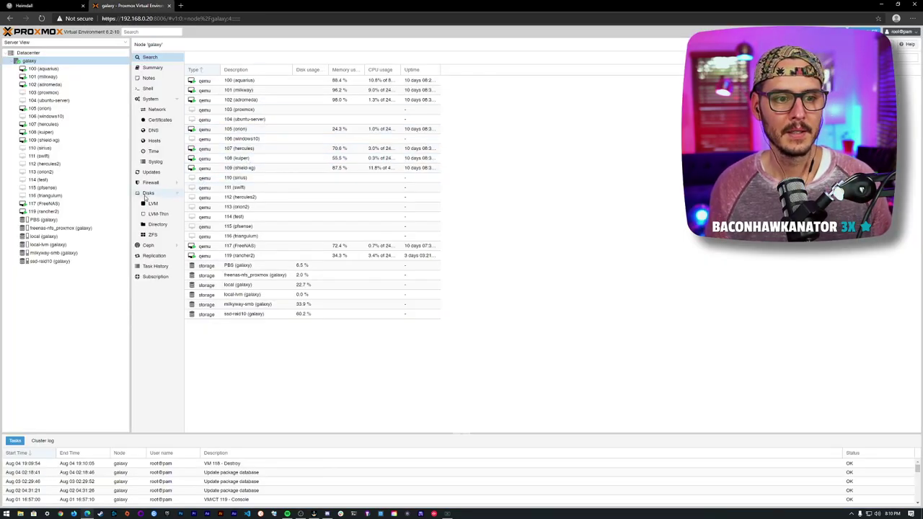
left_click(70, 167)
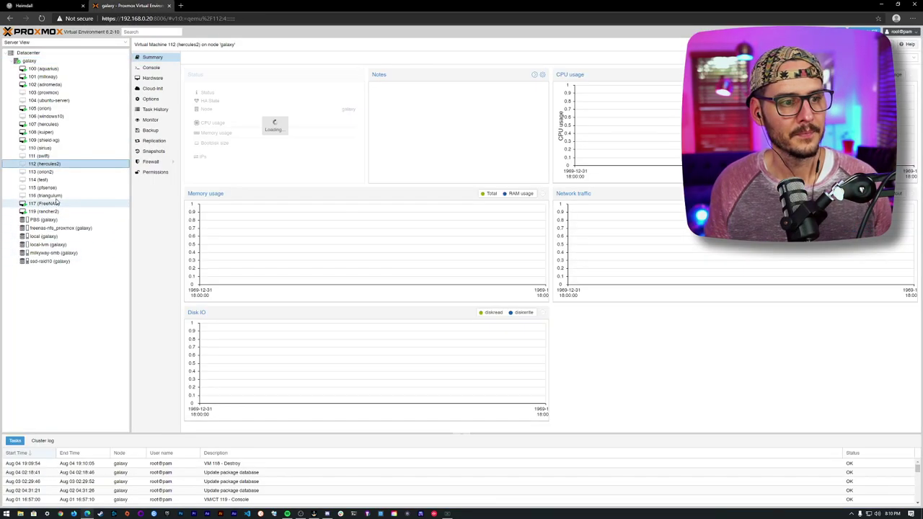
left_click(49, 60)
right_click(49, 61)
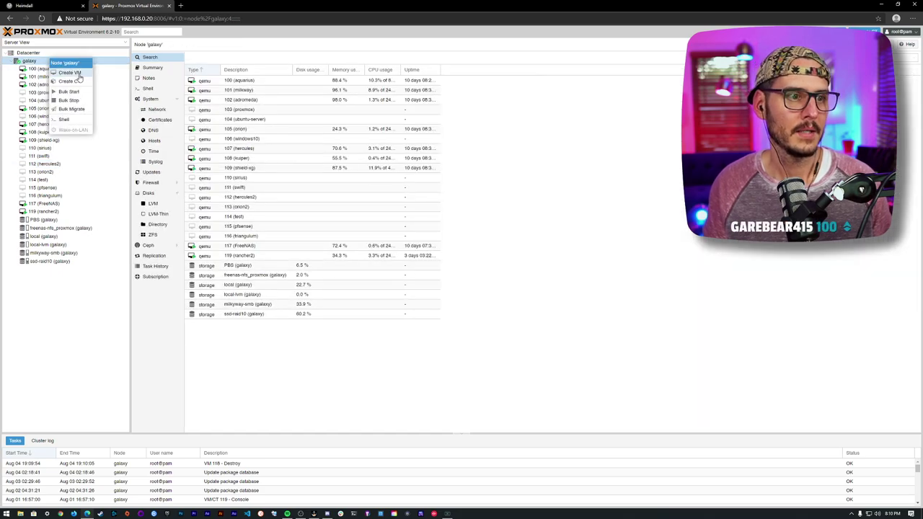
left_click(68, 65)
Name the new virtual machine TrueNASSCale.
left_click(418, 229)
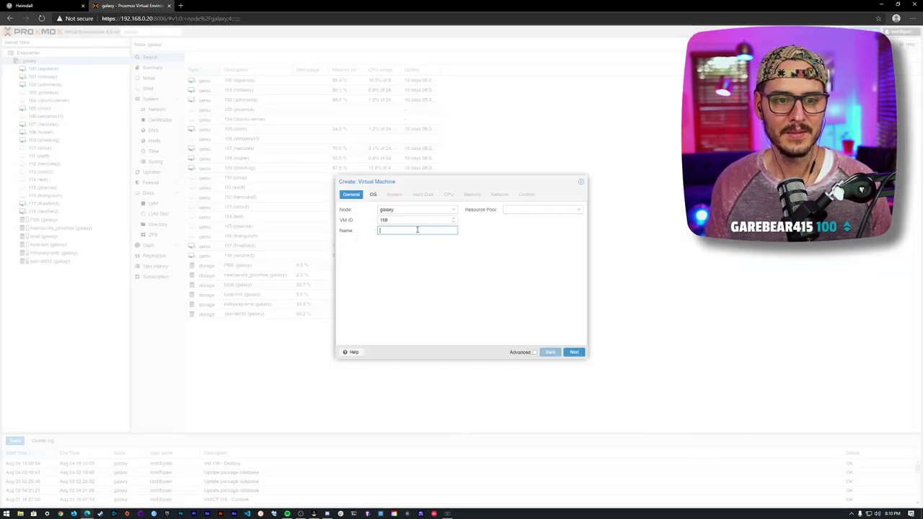
type("True")
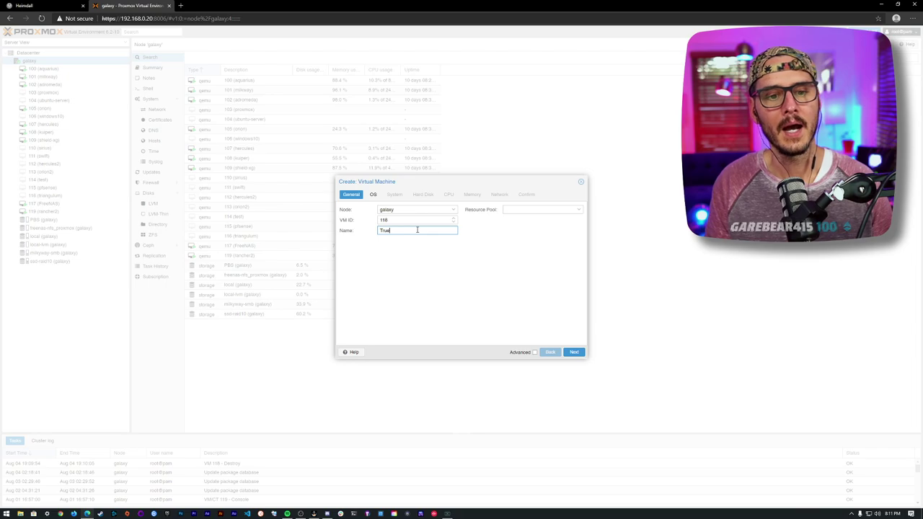
type("NAS")
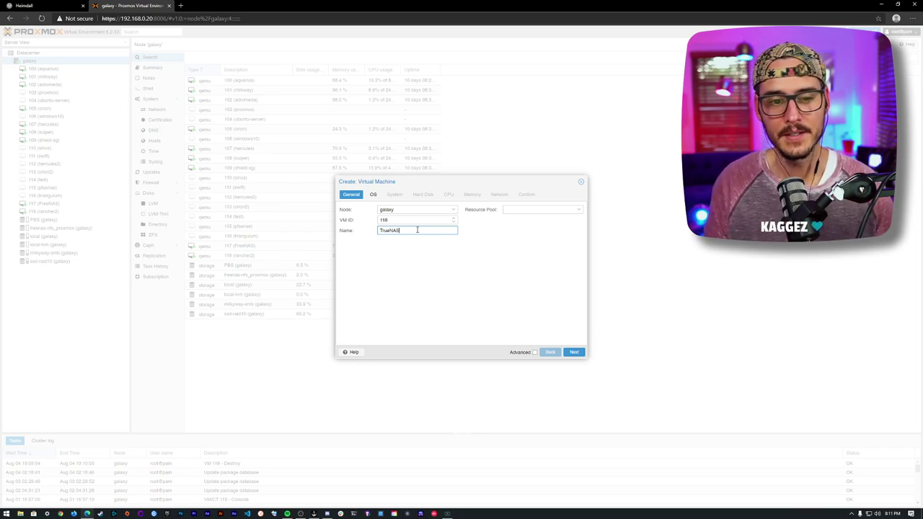
key("ctrl+a")
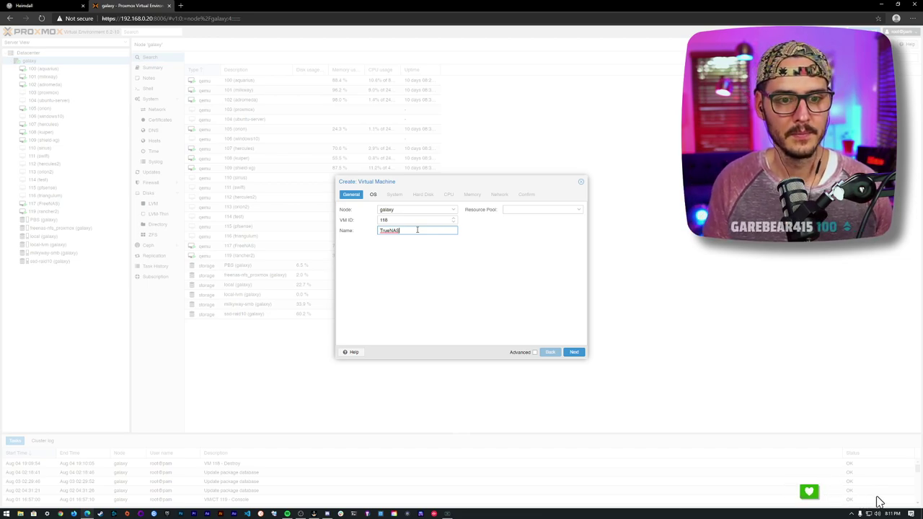
type("SC")
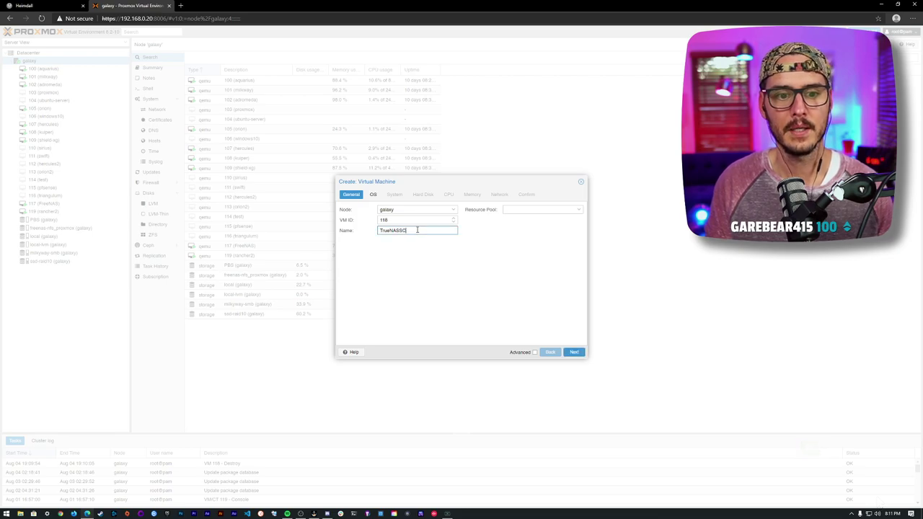
type("ale")
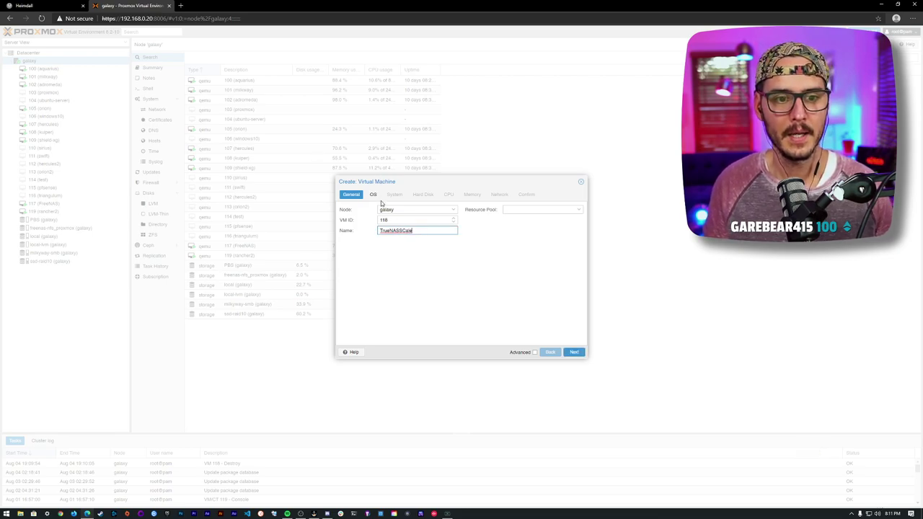
Select TrueNAS-12.0-BETA.iso from local storage as the installation image and accept the default system settings, proceeding to the hard disk settings.
left_click(375, 196)
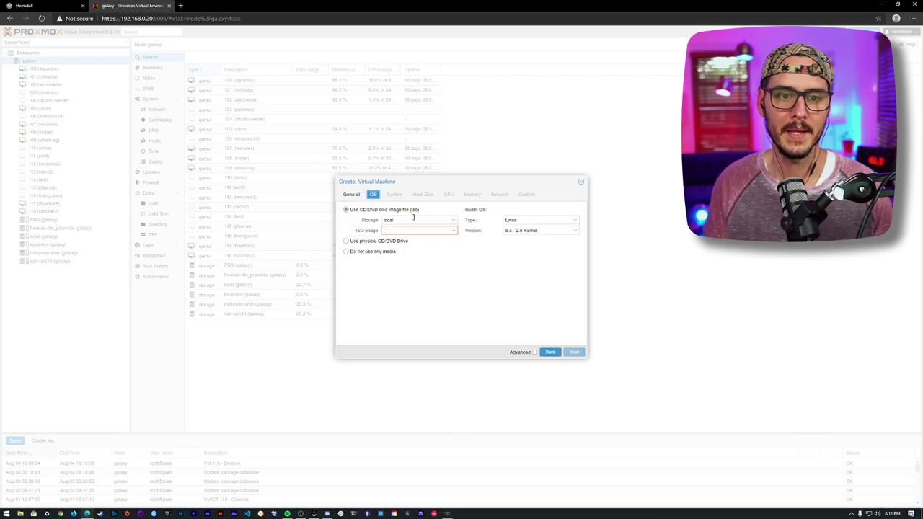
left_click(418, 232)
scroll(493, 259, "down", 3)
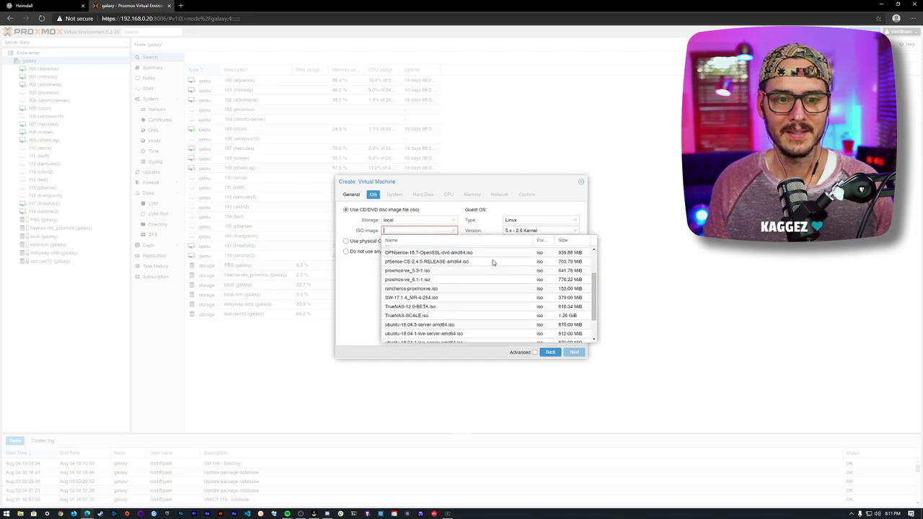
scroll(493, 259, "up", 3)
scroll(473, 277, "down", 1)
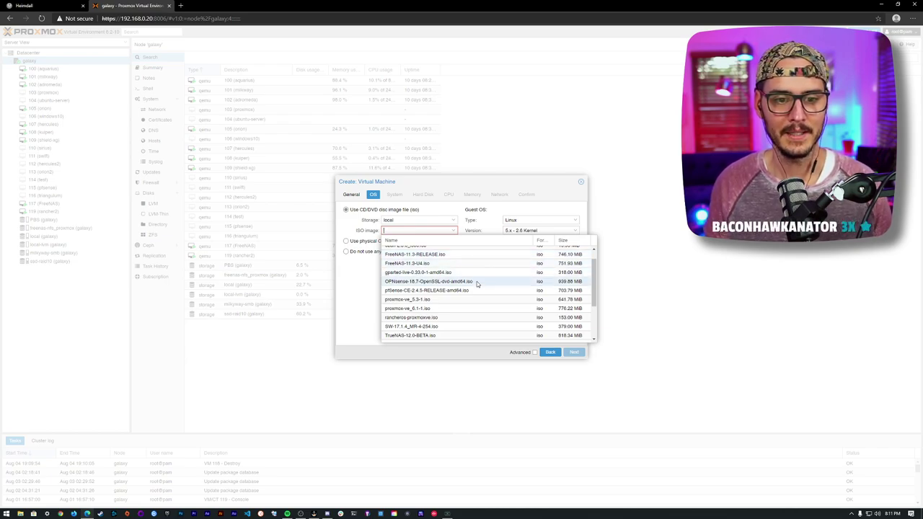
left_click(470, 335)
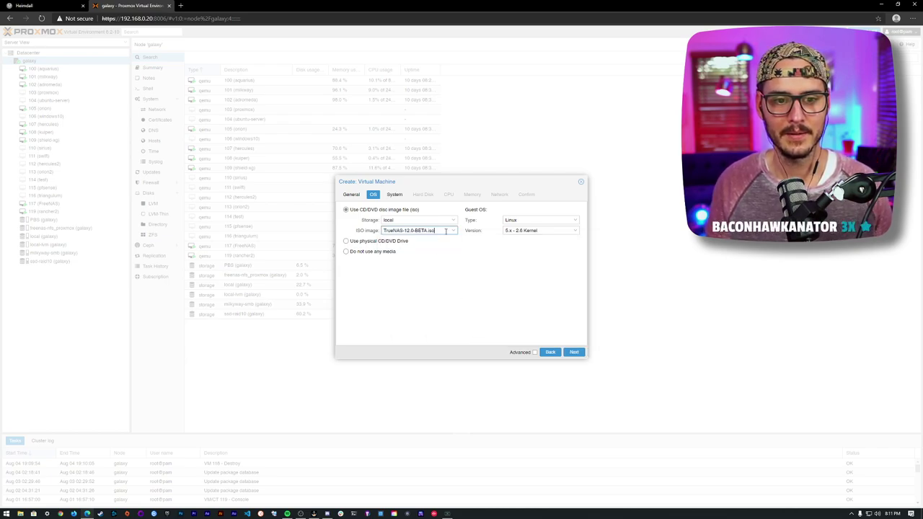
left_click(395, 195)
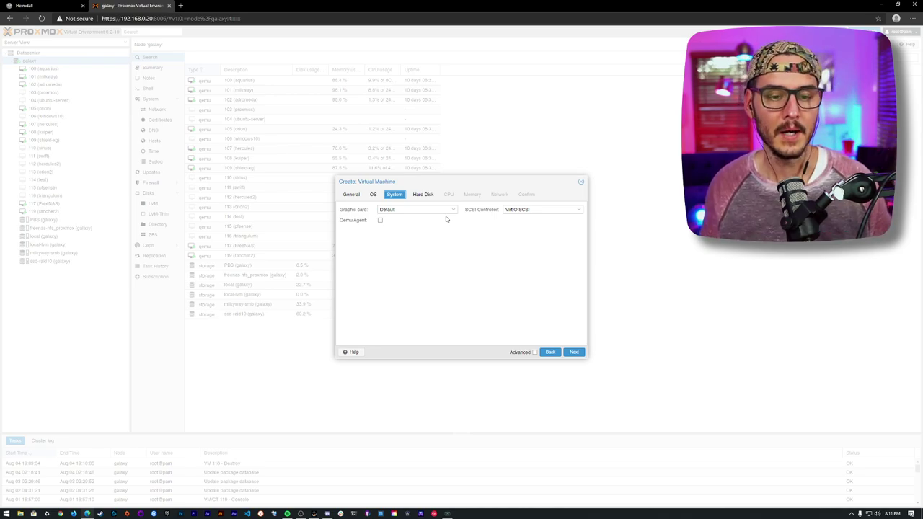
left_click(423, 194)
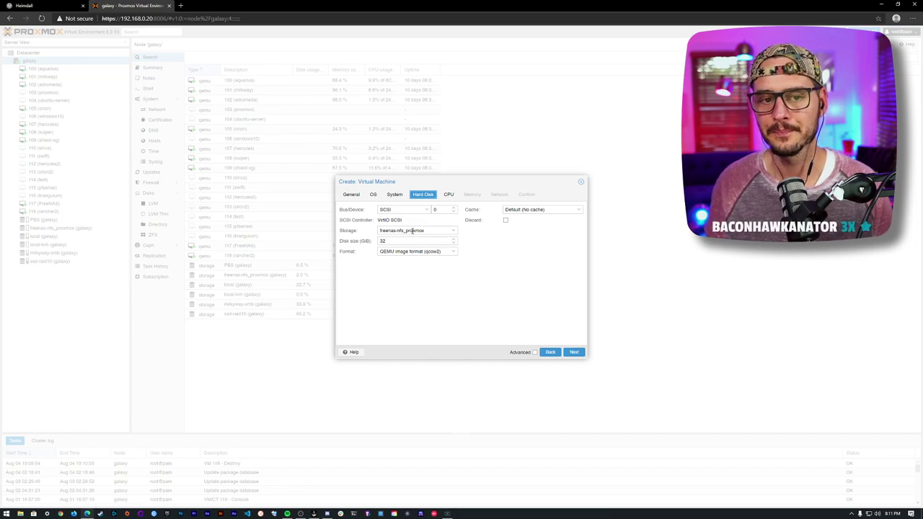
Return to the general settings and change the virtual machine's name to TrueNAS-SCALE.
left_click(352, 196)
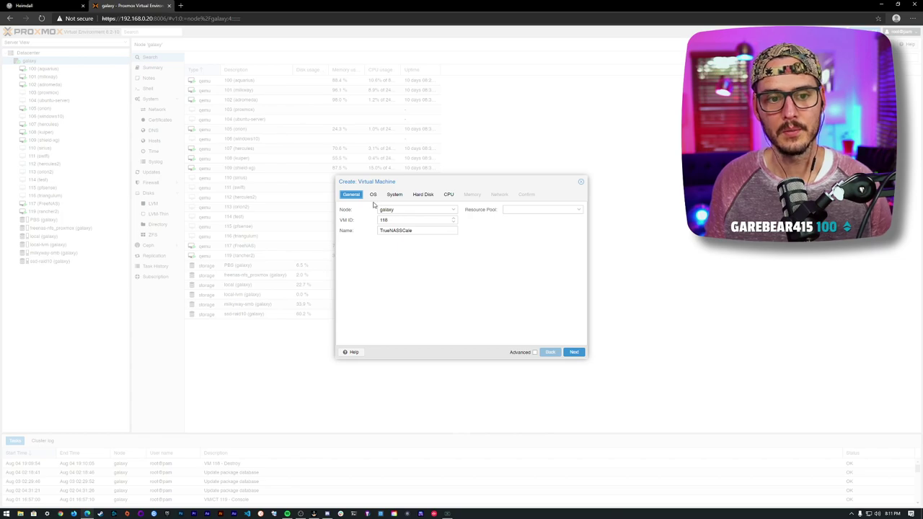
left_click(416, 229)
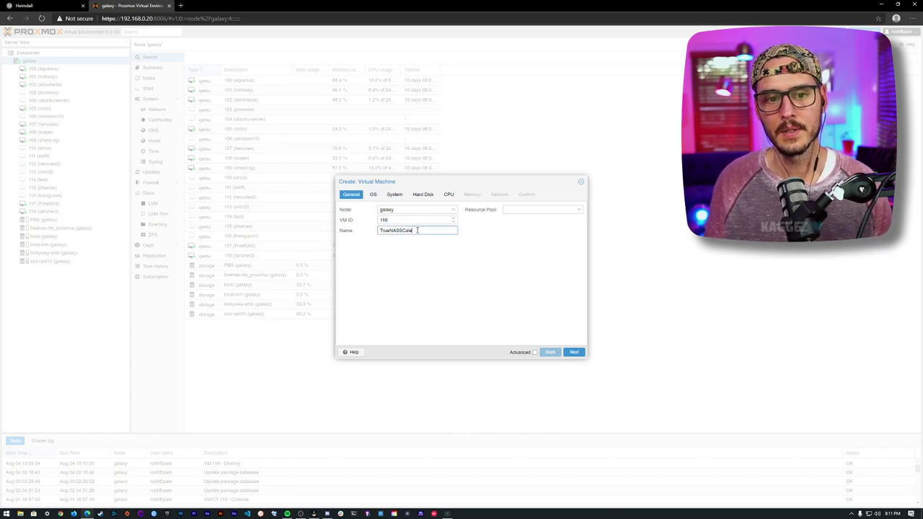
key("BackSpace")
type("Sc")
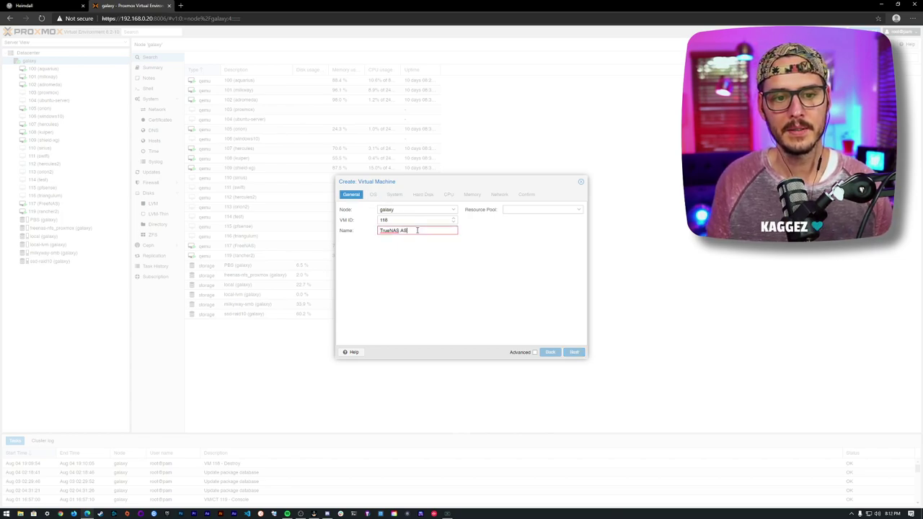
key("BackSpace")
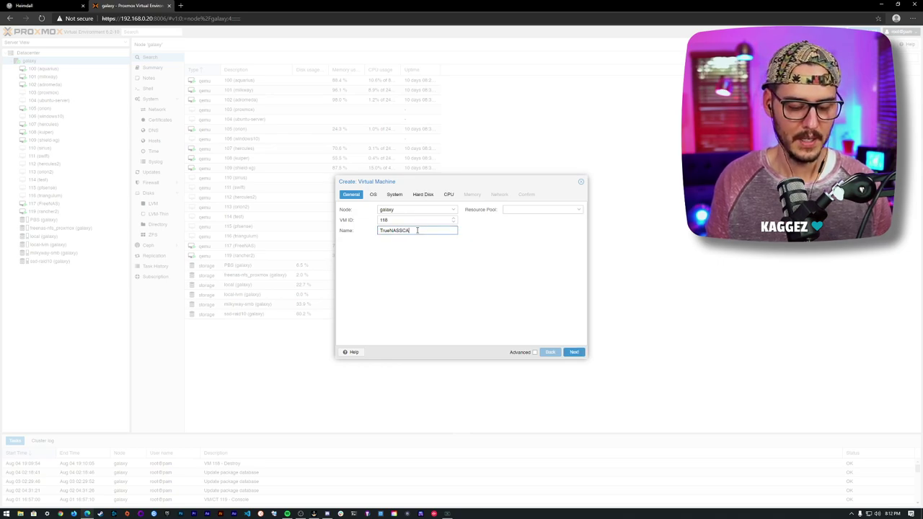
double_click(417, 230)
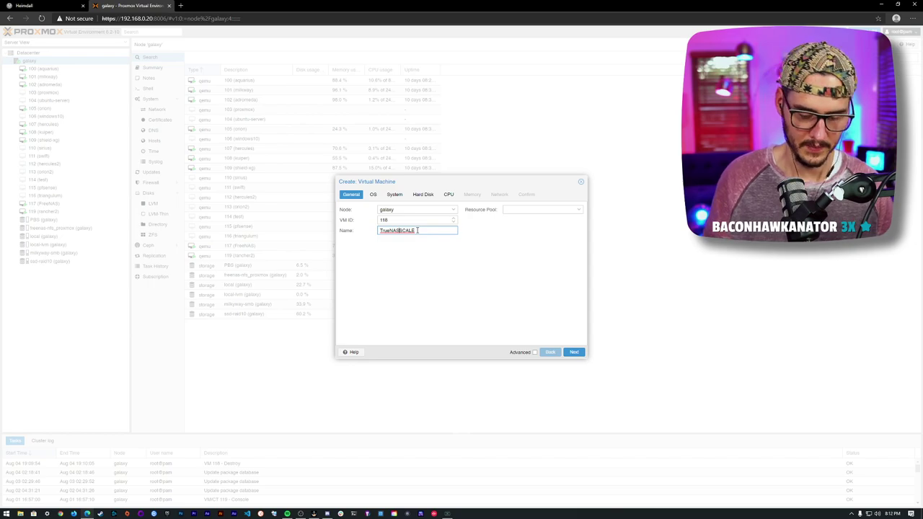
type("-")
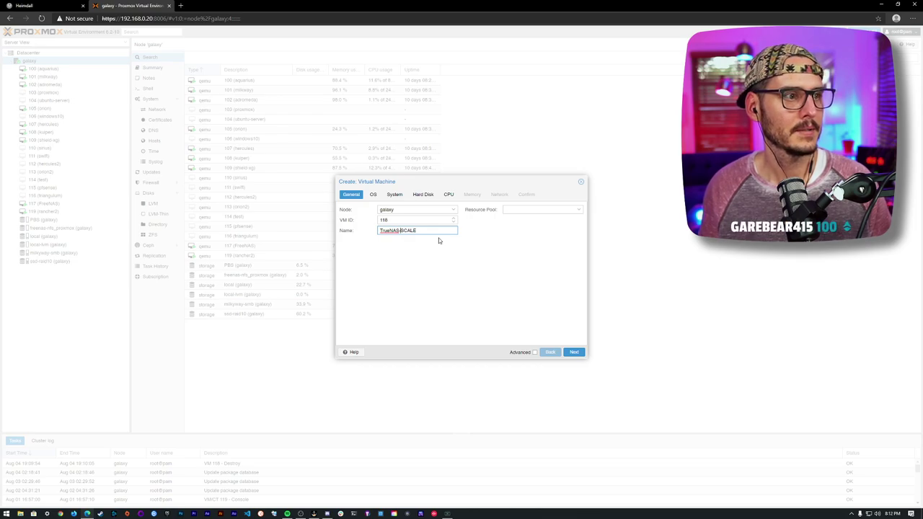
Review the OS, system and hard disk settings, including the disk's bus type choices.
left_click(374, 195)
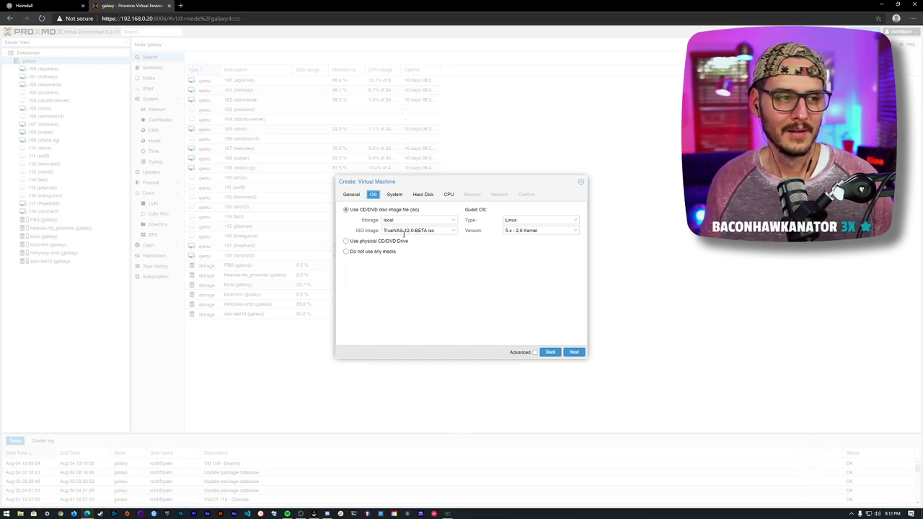
left_click(393, 196)
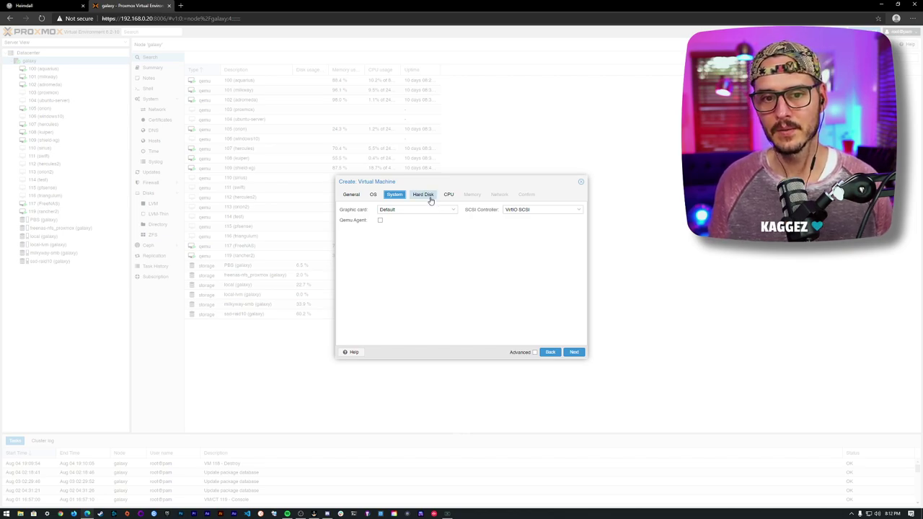
left_click(430, 199)
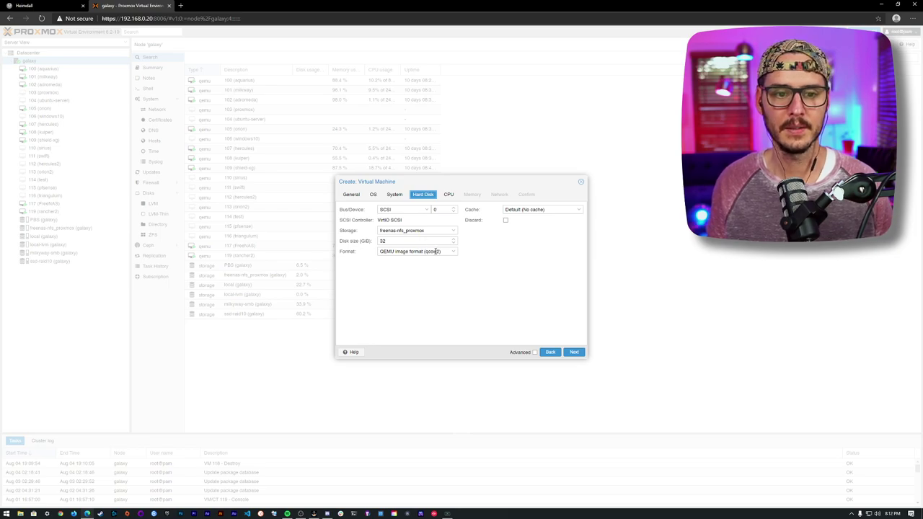
left_click(426, 210)
left_click(474, 229)
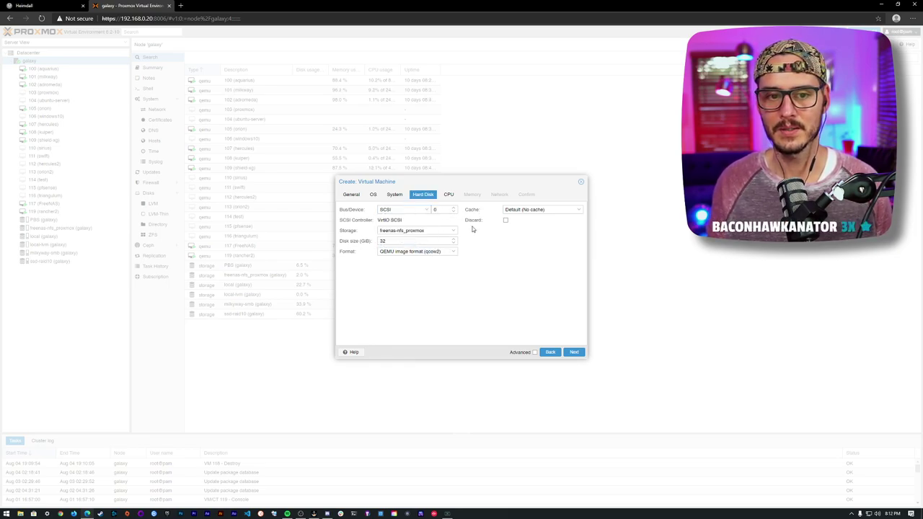
Give the virtual machine 24 CPU cores on one socket and continue to the memory settings.
left_click(449, 196)
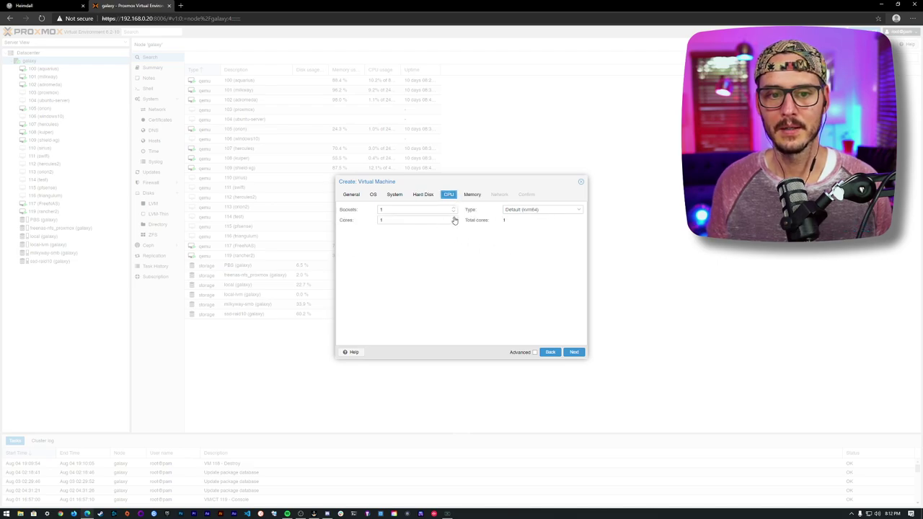
double_click(432, 219)
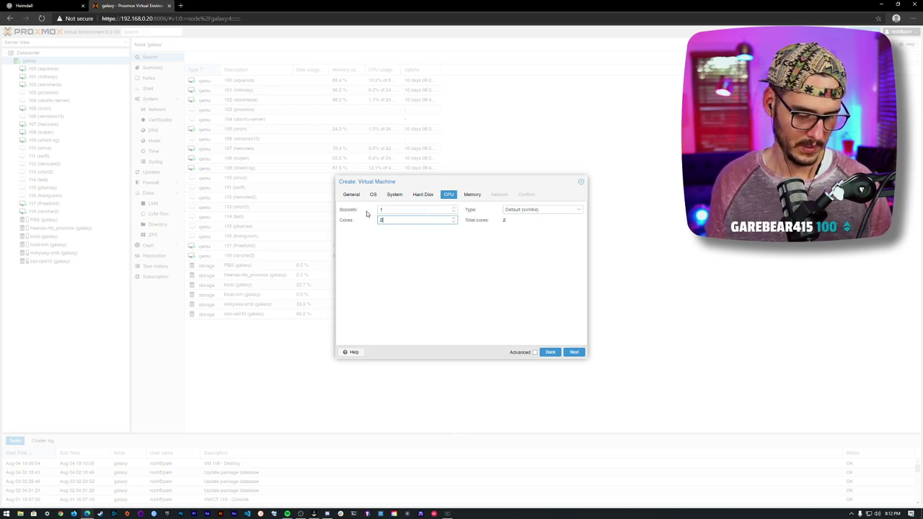
left_click(486, 271)
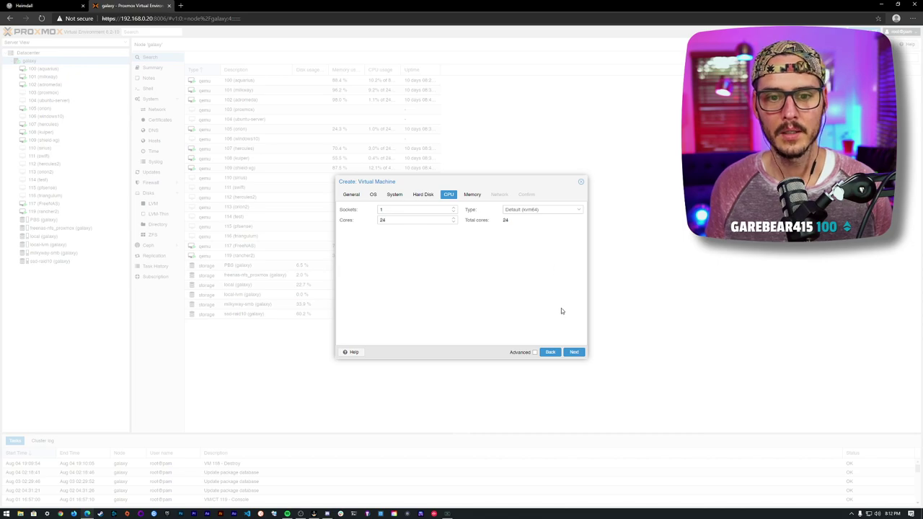
left_click(535, 352)
left_click(534, 352)
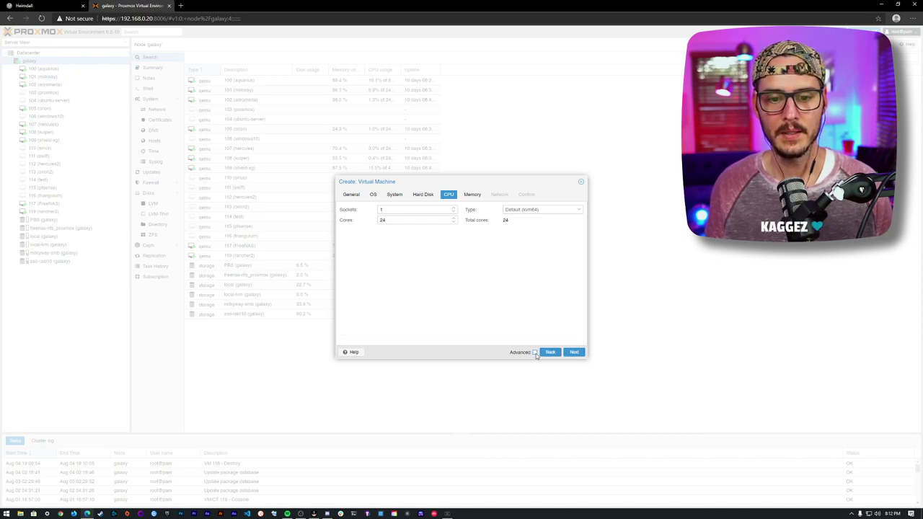
left_click(573, 352)
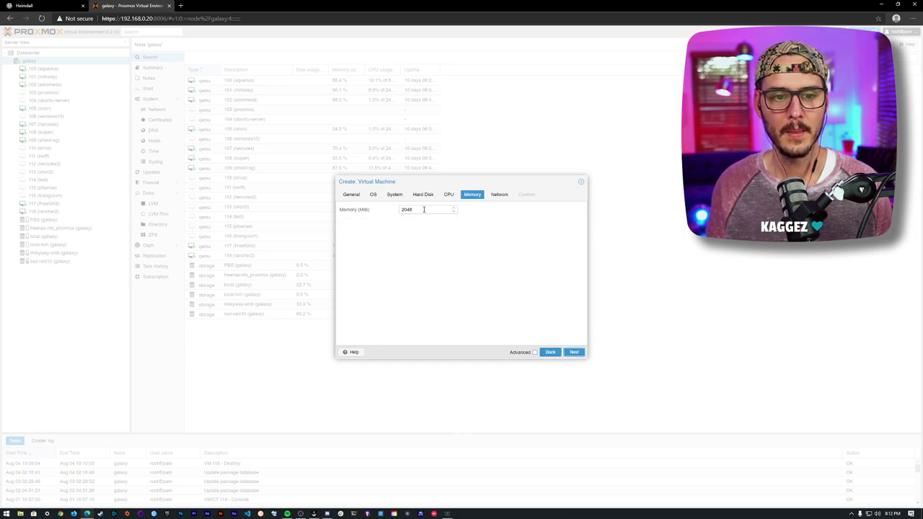
Open the Windows Calculator to work out the memory size in MiB.
left_click_drag(433, 210, 383, 207)
key("super")
type("calc")
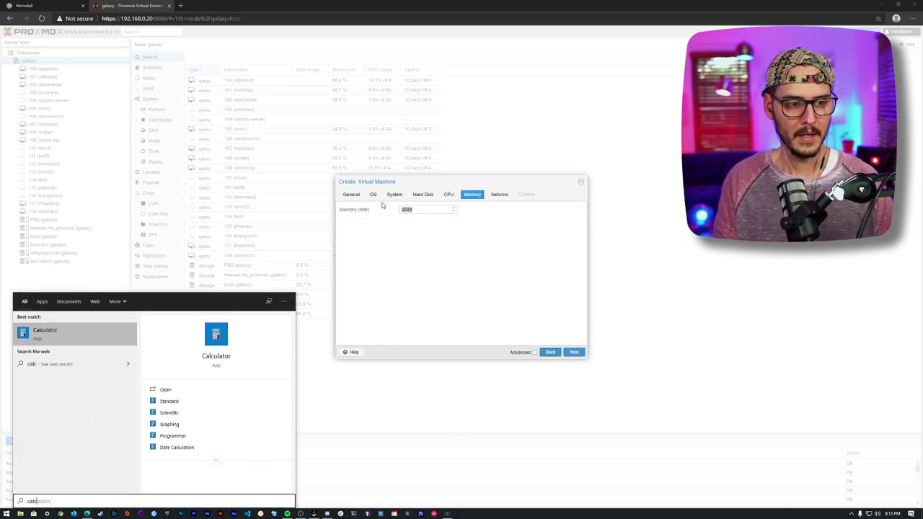
key("Return")
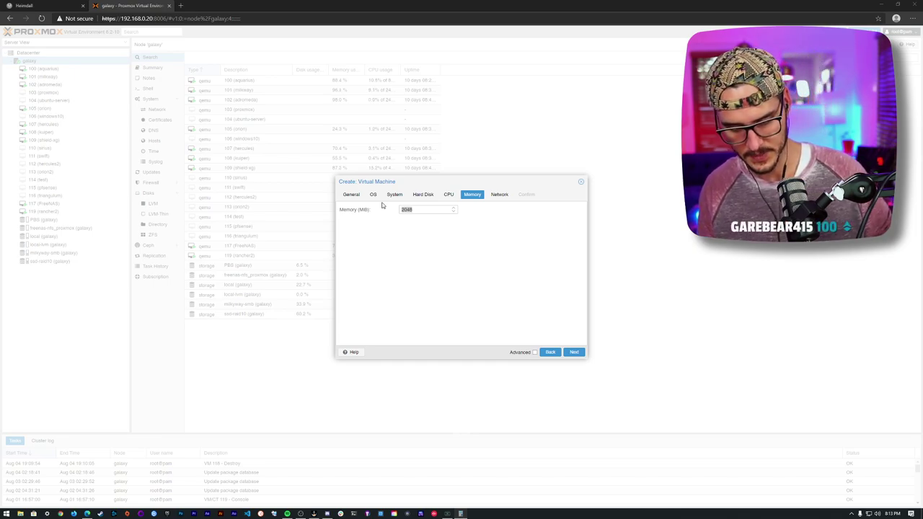
Set the virtual machine's memory to 8192 MiB and continue to the network settings.
double_click(426, 211)
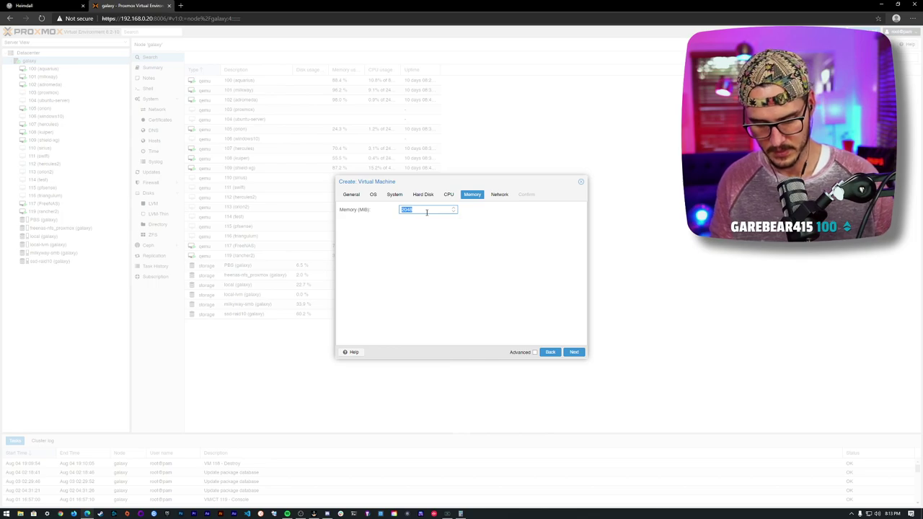
type("8192")
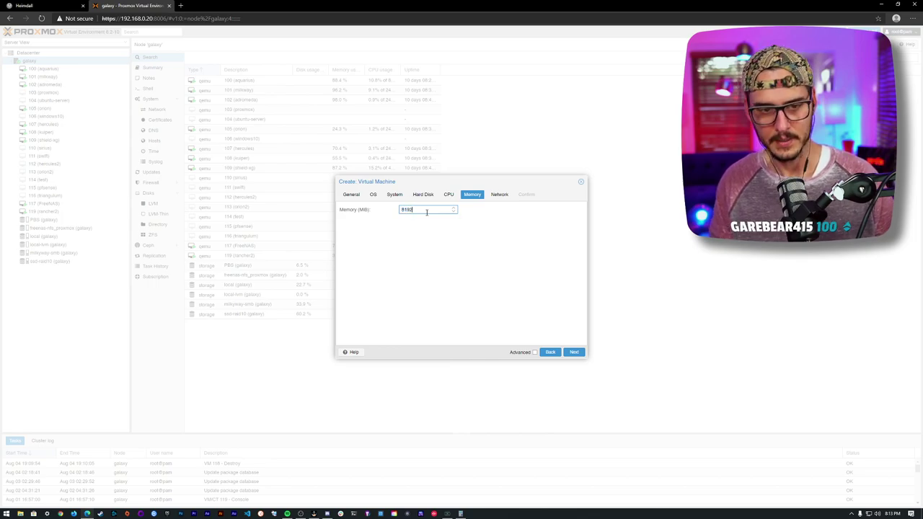
left_click(501, 196)
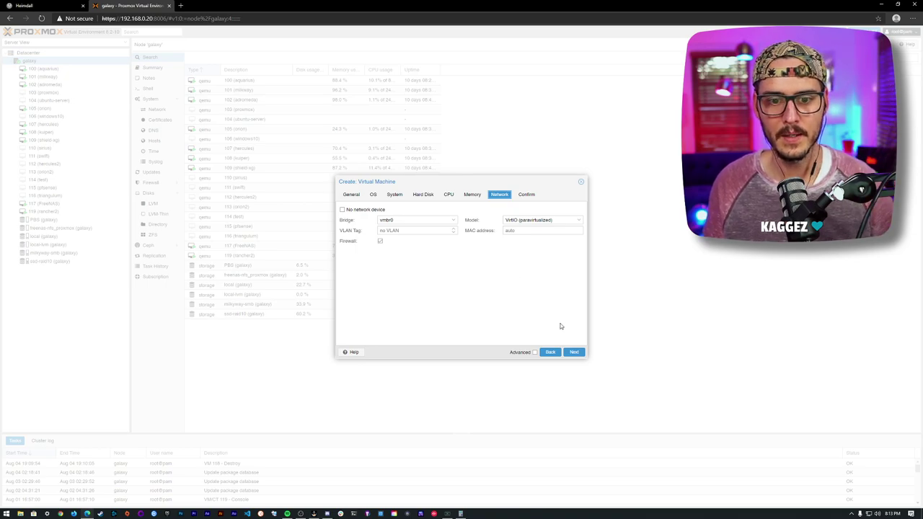
Keep the VirtIO network device on bridge vmbr0 and finish creating the TrueNAS-SCALE virtual machine without starting it.
left_click(574, 352)
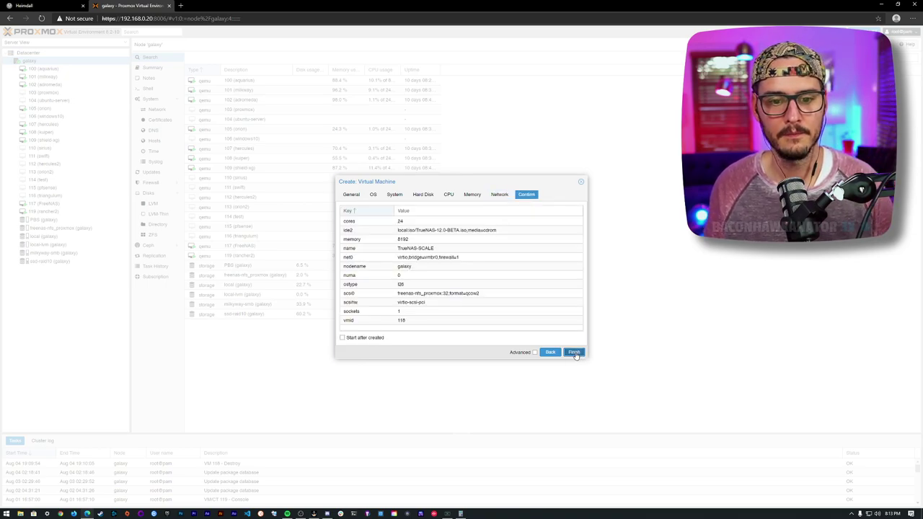
left_click(574, 352)
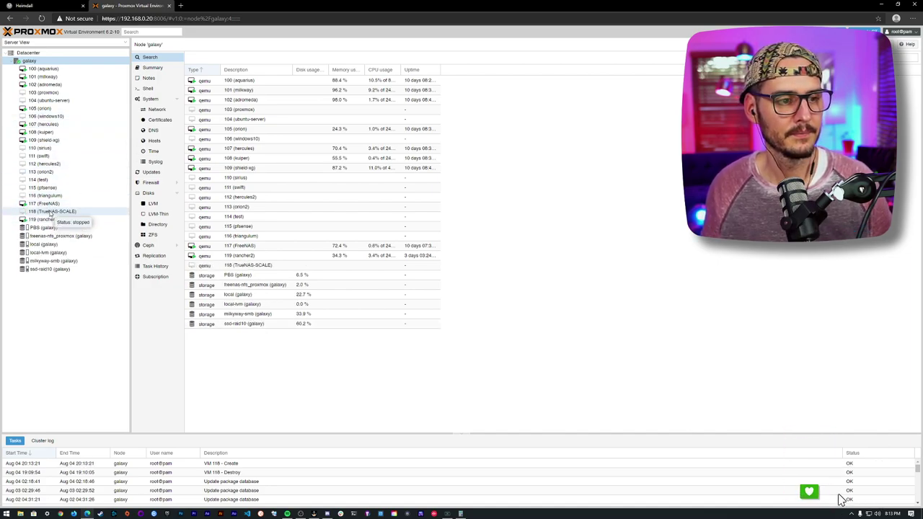
Select the new TrueNAS-SCALE virtual machine and try to open its console in a separate window.
double_click(50, 212)
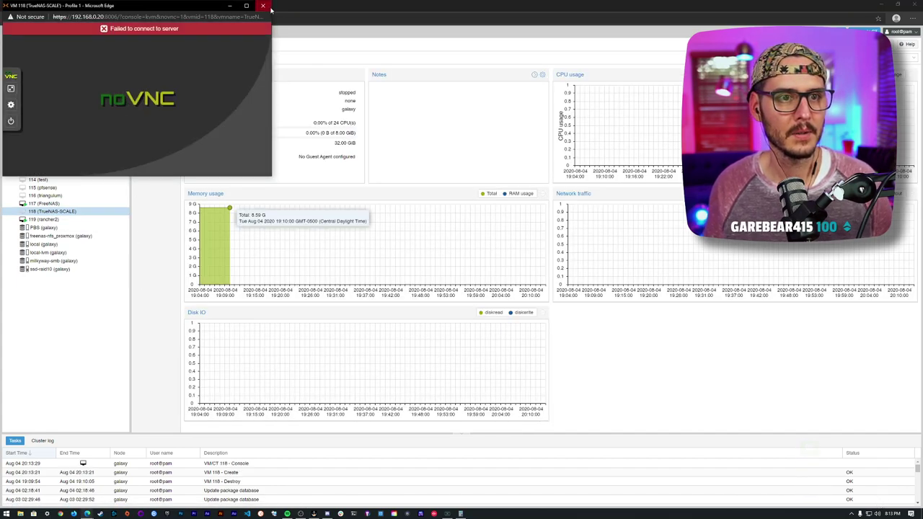
left_click(86, 303)
right_click(61, 212)
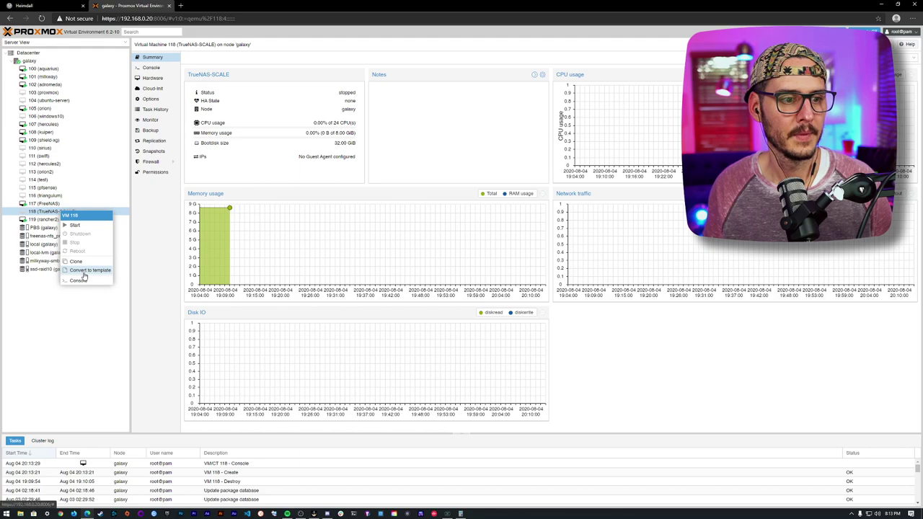
left_click(32, 317)
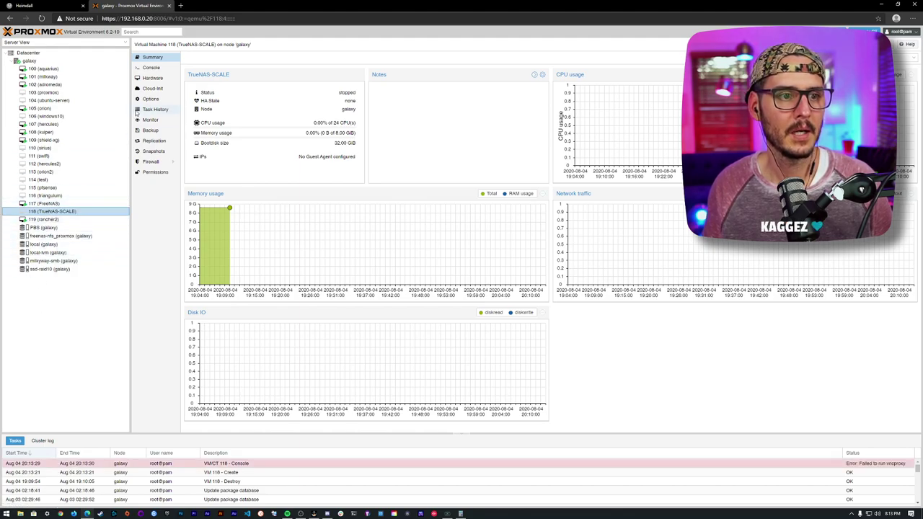
Enable the QEMU Guest Agent in the TrueNAS-SCALE virtual machine's options.
left_click(151, 99)
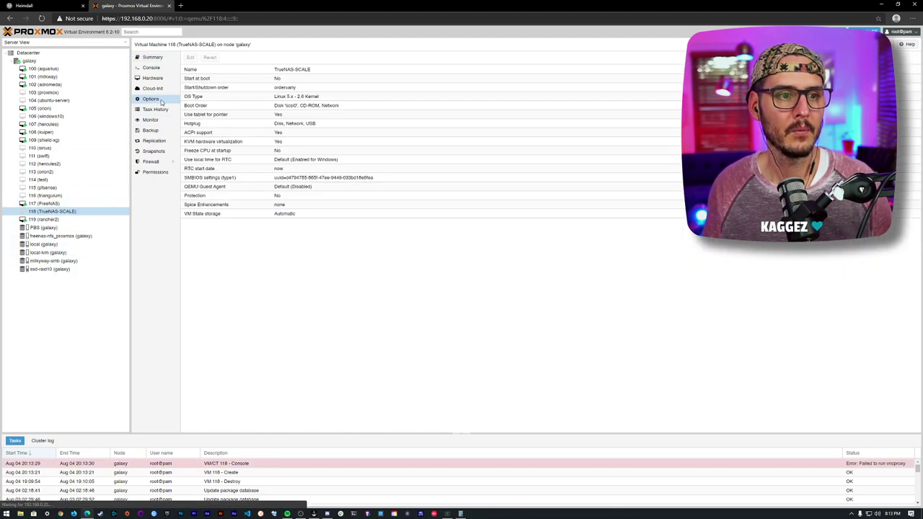
left_click(231, 188)
double_click(231, 188)
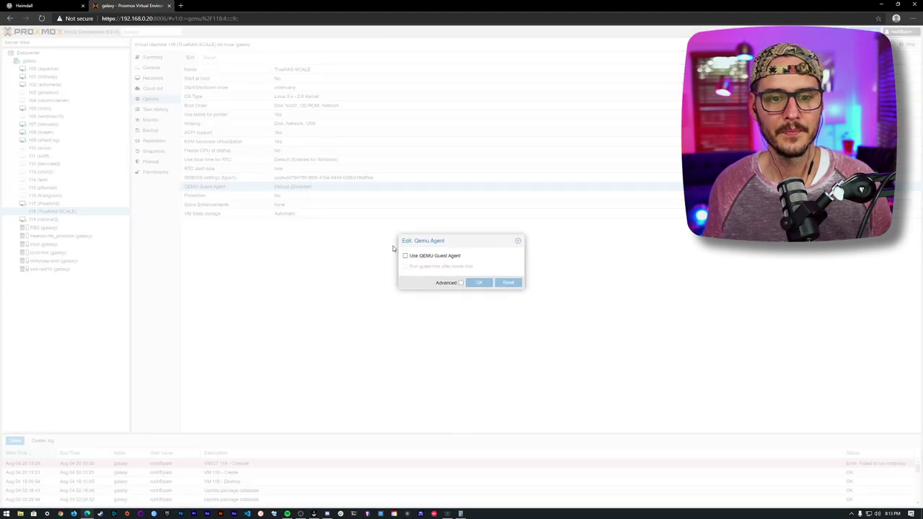
left_click(426, 256)
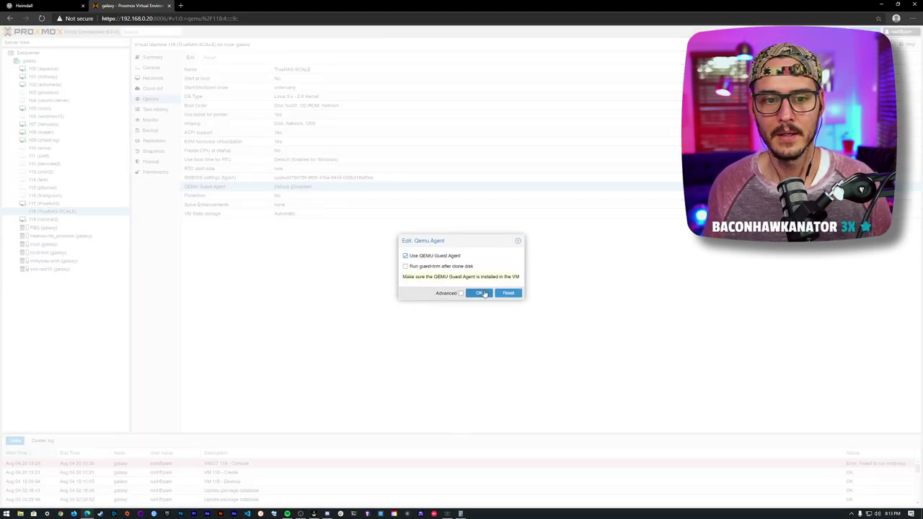
left_click(480, 293)
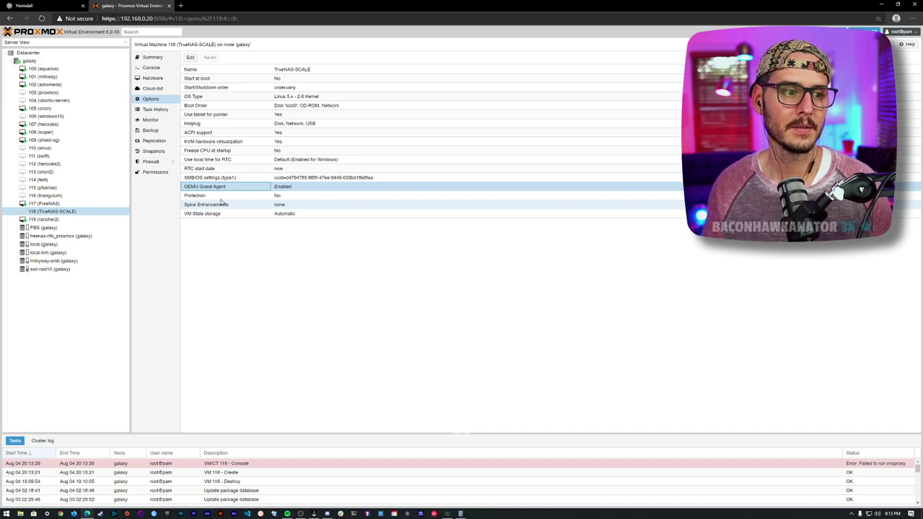
Start the TrueNAS-SCALE virtual machine and open its embedded console, narrowing the server tree to give it more room.
left_click(153, 57)
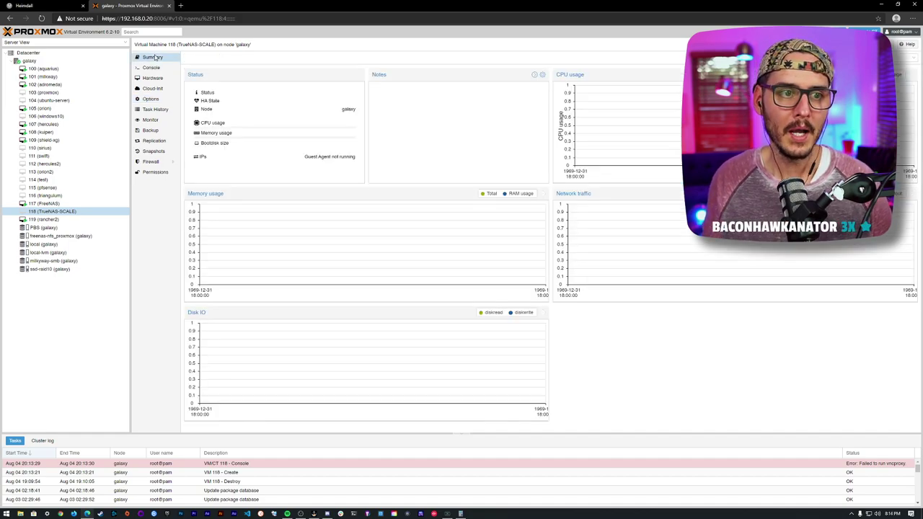
right_click(68, 212)
left_click(82, 224)
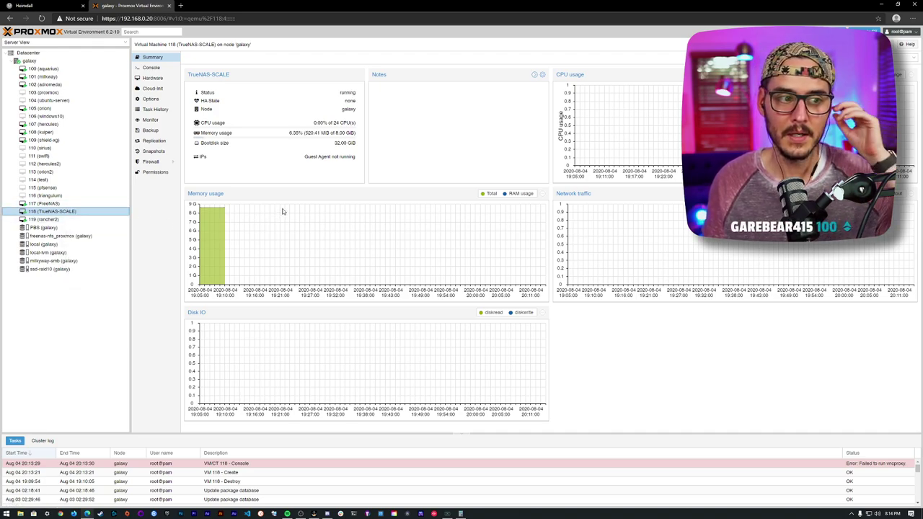
left_click(163, 67)
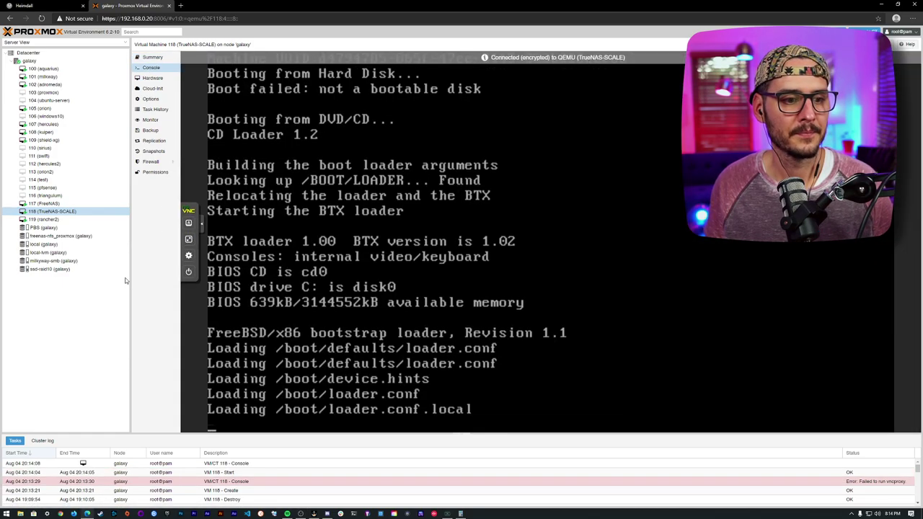
left_click_drag(131, 278, 118, 275)
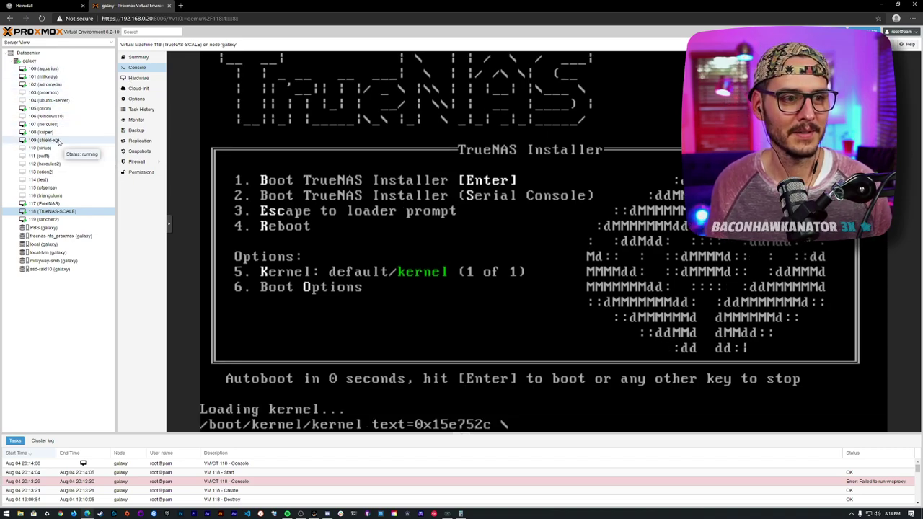
Look at the console of the shield-xg virtual machine and return to the TrueNAS-SCALE console.
left_click(58, 141)
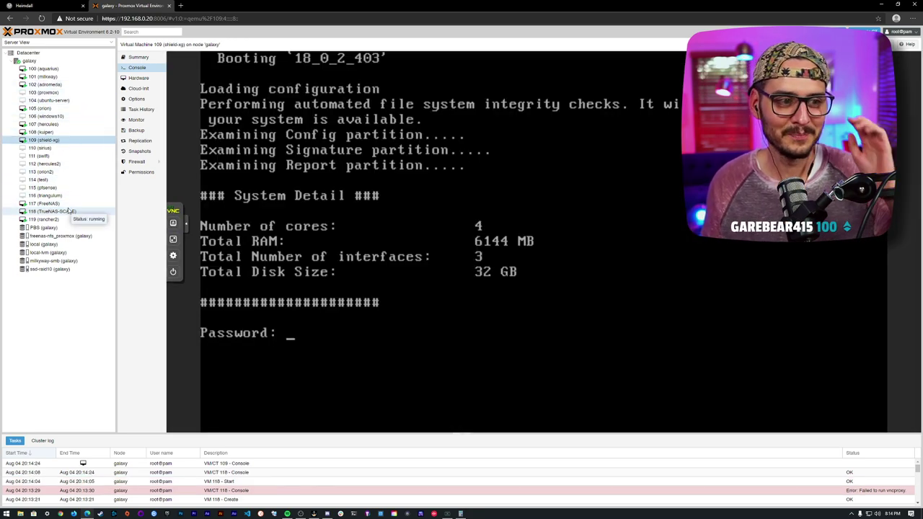
left_click(68, 210)
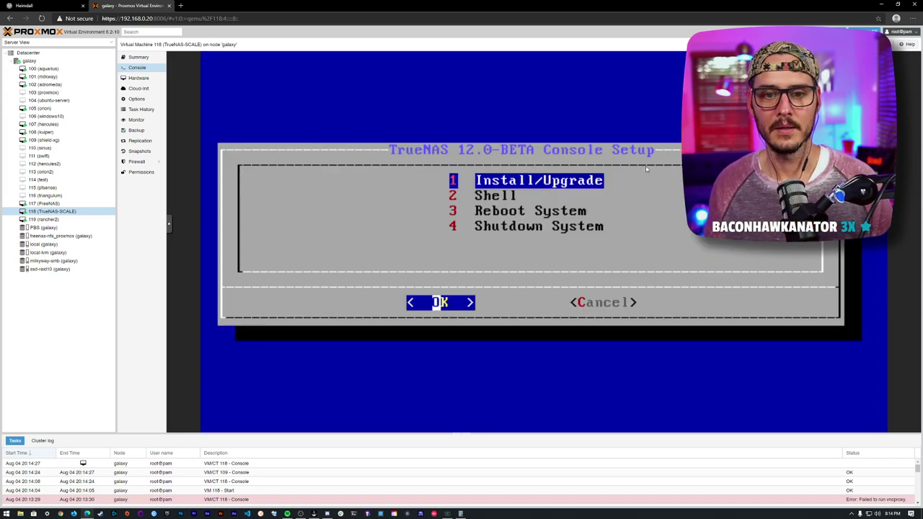
Choose Install/Upgrade in the TrueNAS console setup and select the da0 QEMU hard disk as the installation destination.
key("Return")
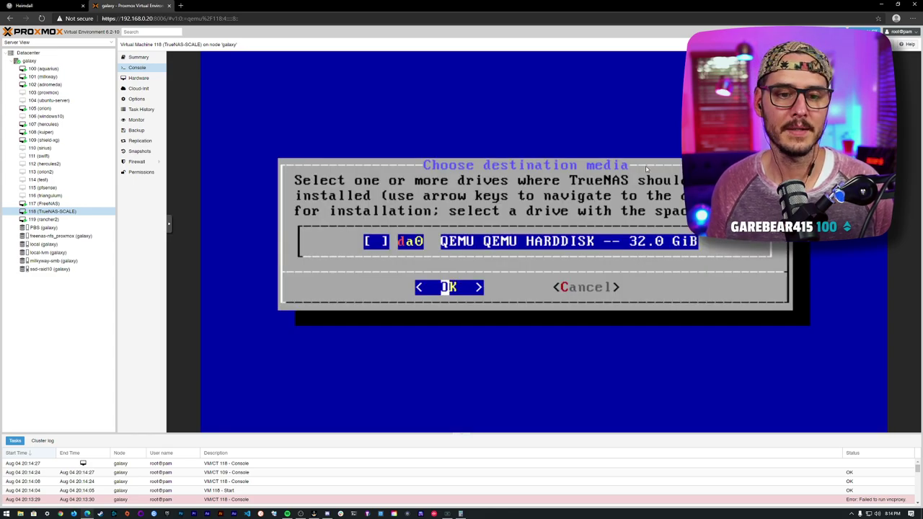
key("space")
key("Return")
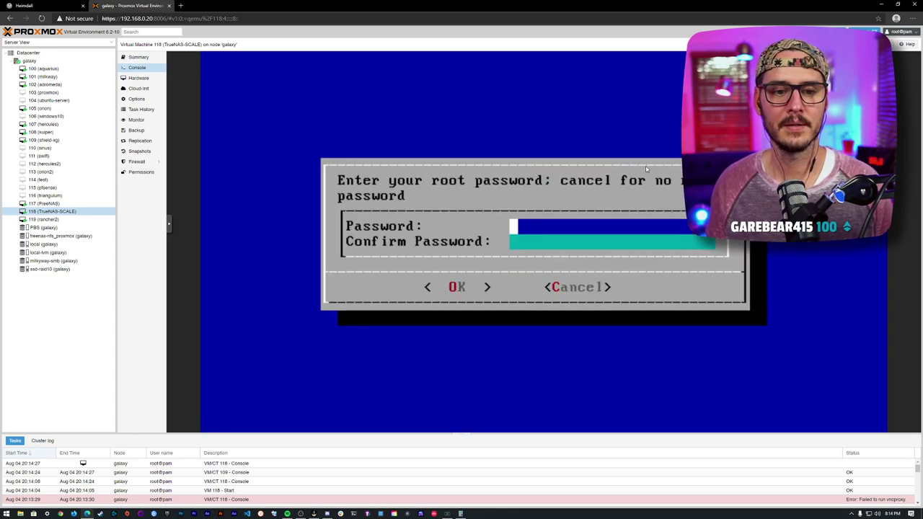
Enter and confirm the TrueNAS root password, and start the installation with the Boot via BIOS mode.
type("*********")
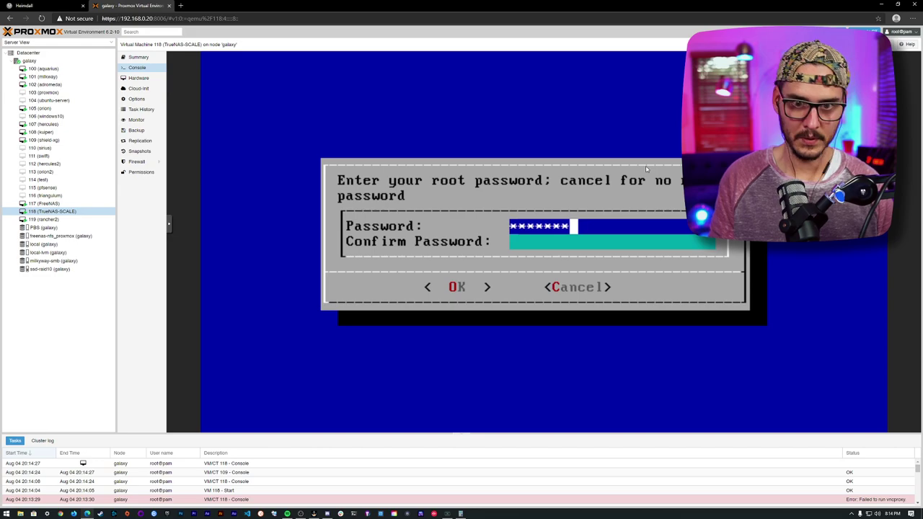
key("Down")
type("*********")
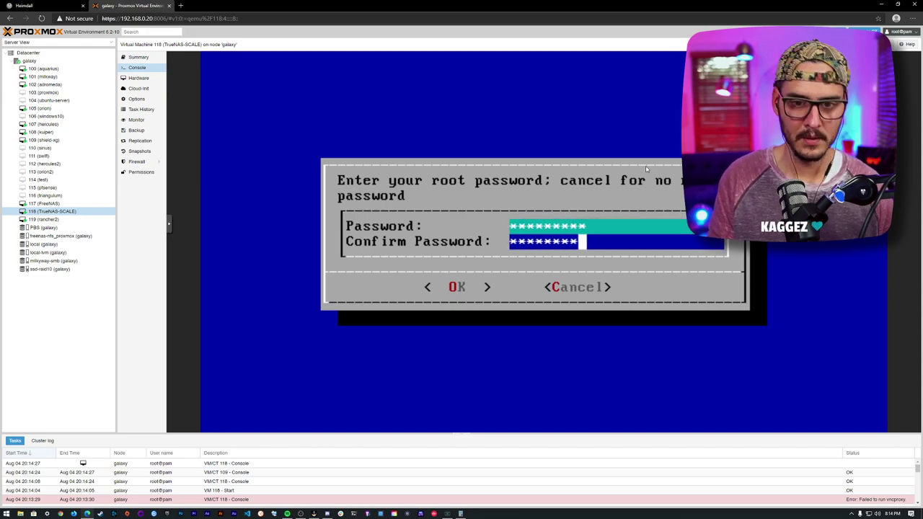
key("Return")
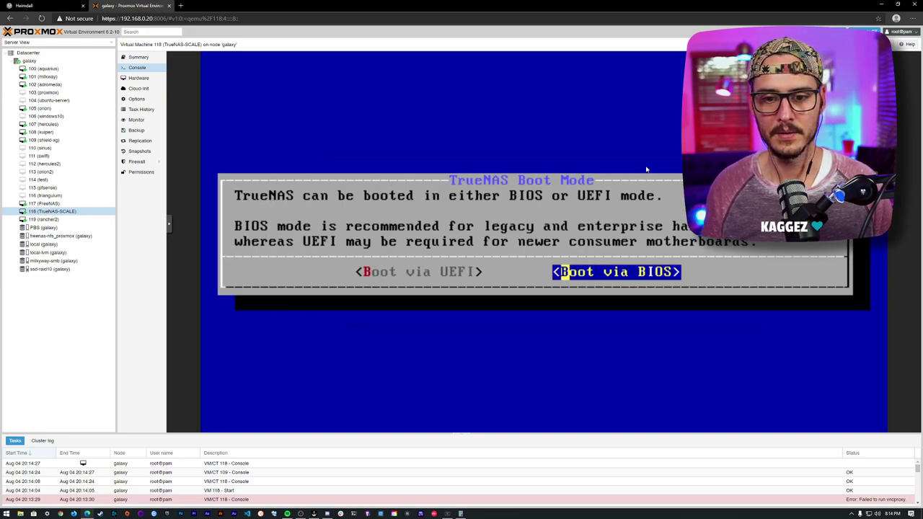
key("Return")
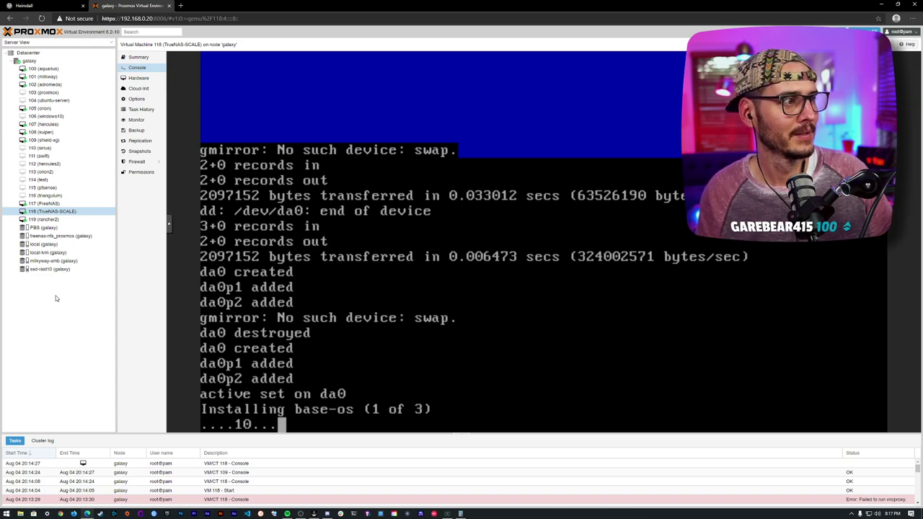
Review the resource summaries and notes of the aquarius, milkway, adromeda, orion, hercules, kuiper and shield-xg virtual machines.
left_click(105, 299)
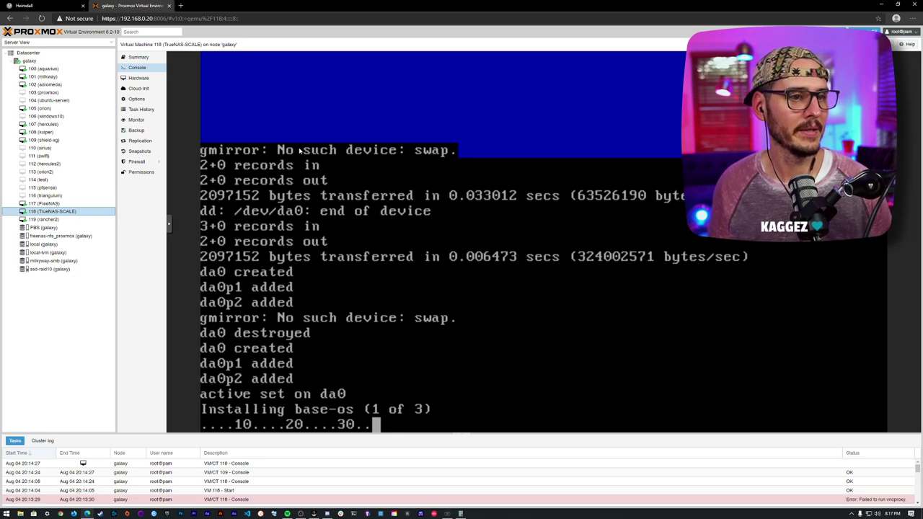
left_click(47, 69)
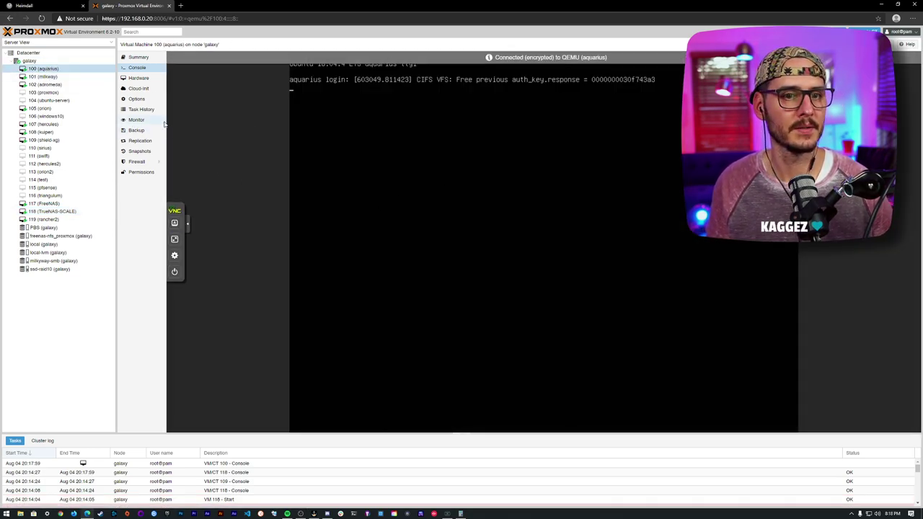
left_click(139, 58)
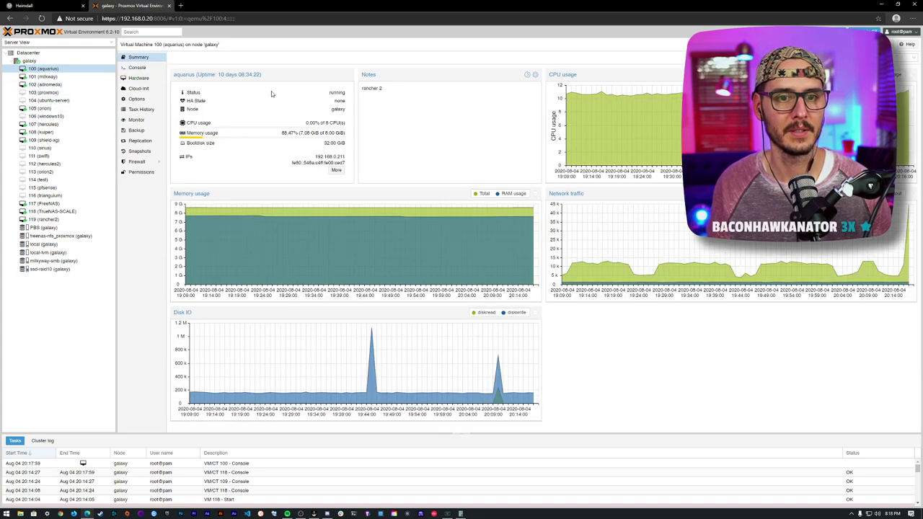
left_click(58, 77)
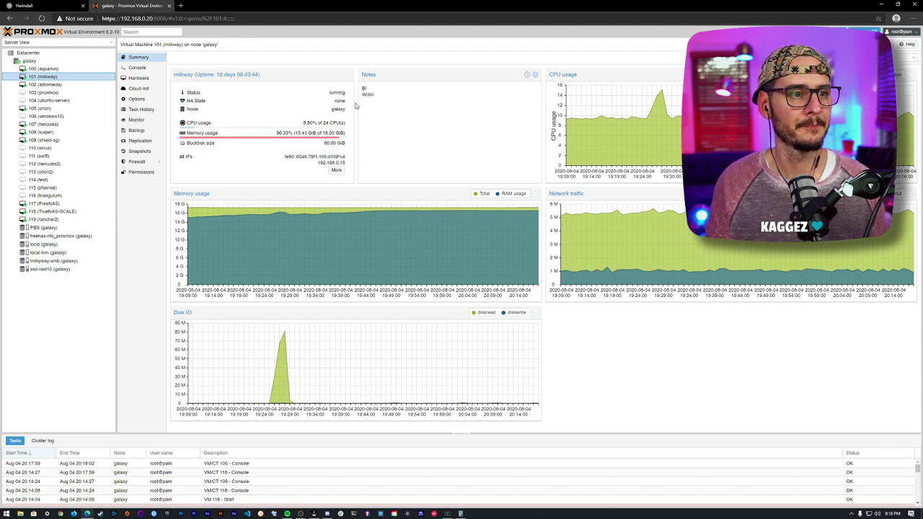
left_click(75, 85)
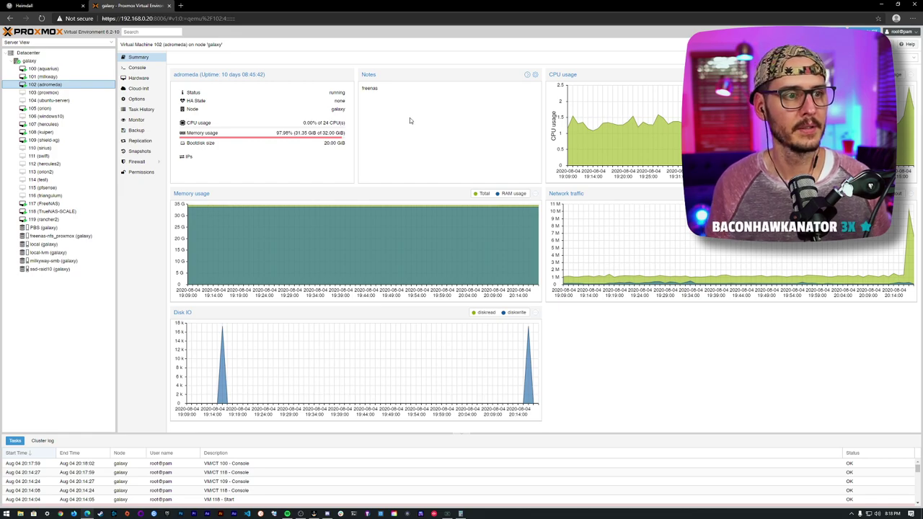
left_click(40, 108)
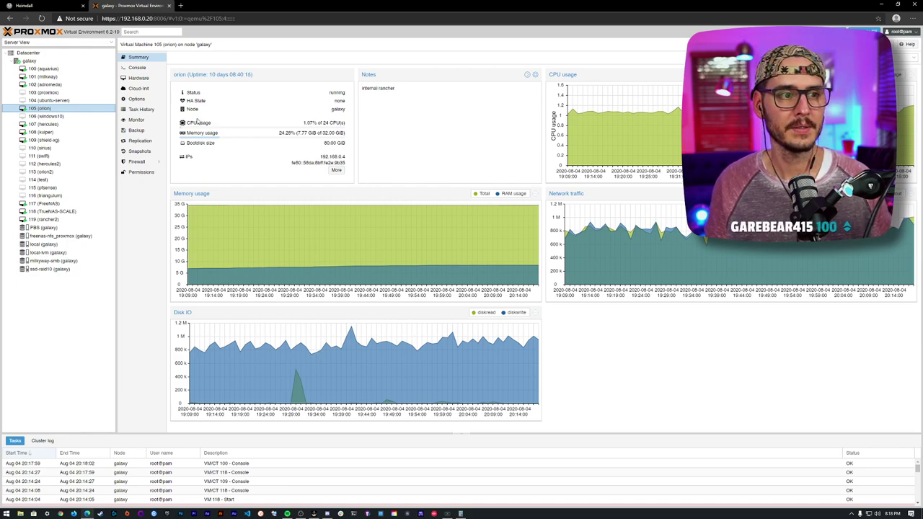
left_click(49, 125)
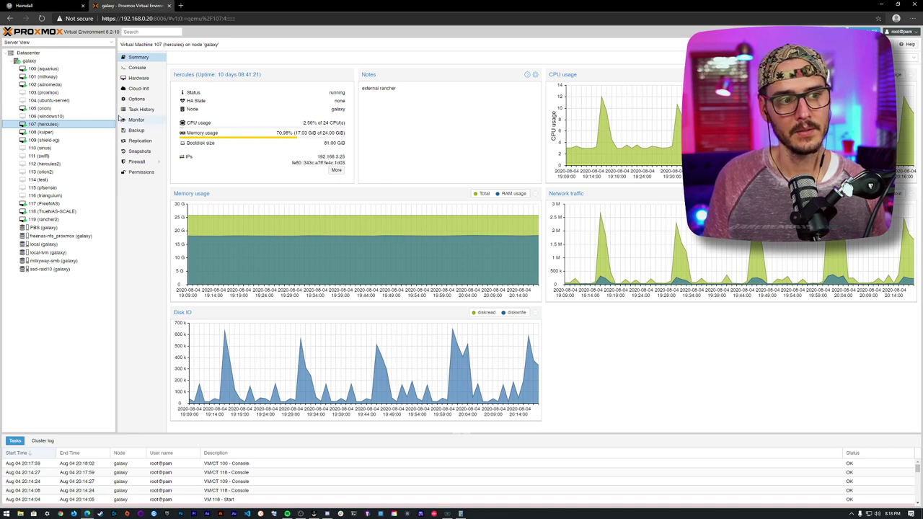
left_click(41, 132)
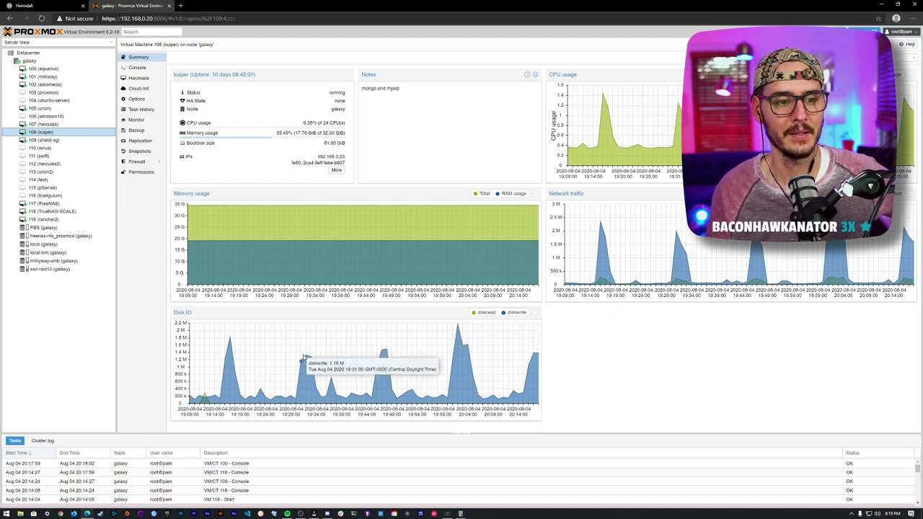
left_click(43, 139)
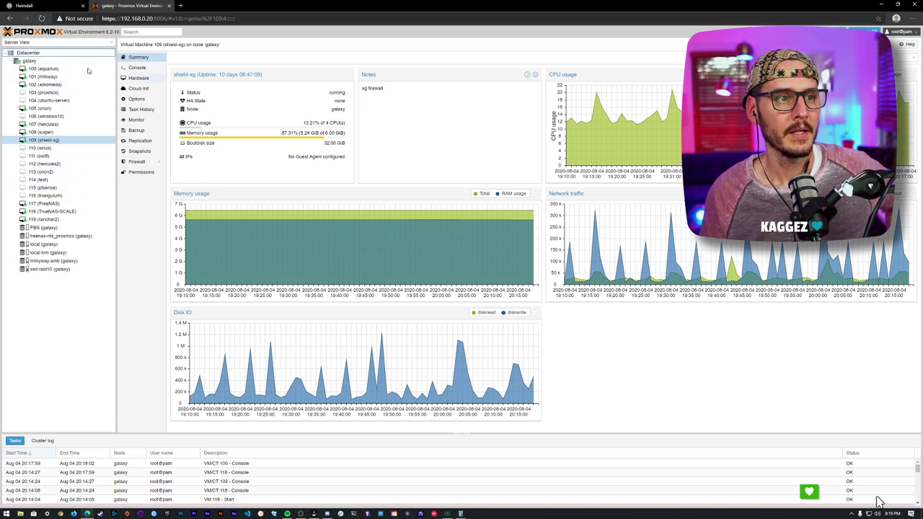
Examine the overall resource usage summary of the galaxy node and the summary of the FreeNAS virtual machine.
left_click(30, 60)
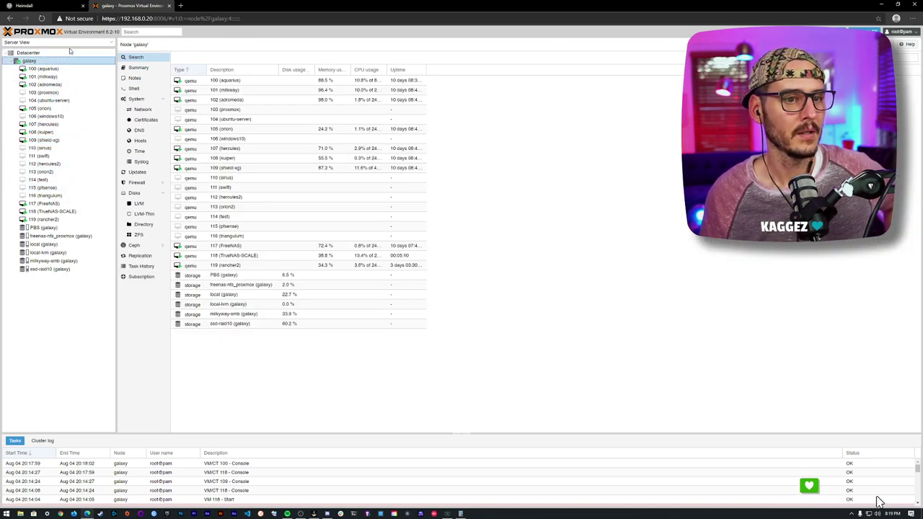
left_click(144, 67)
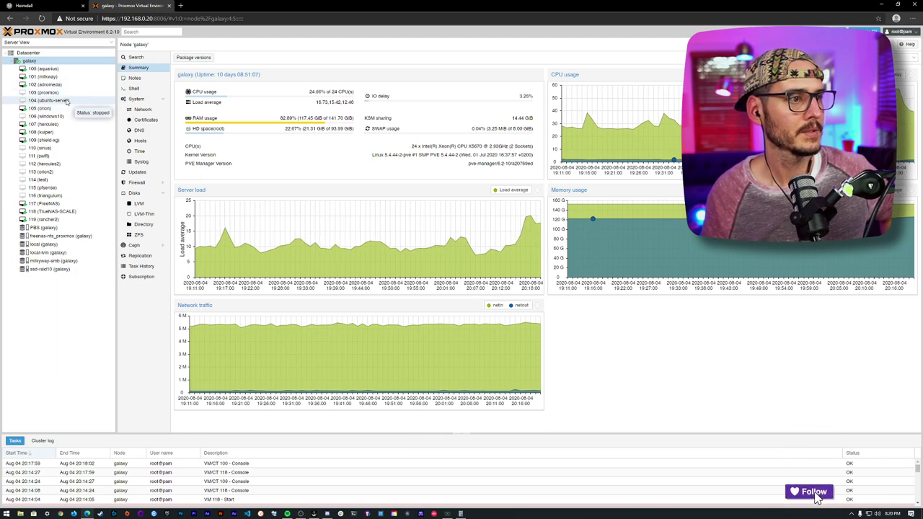
left_click(62, 203)
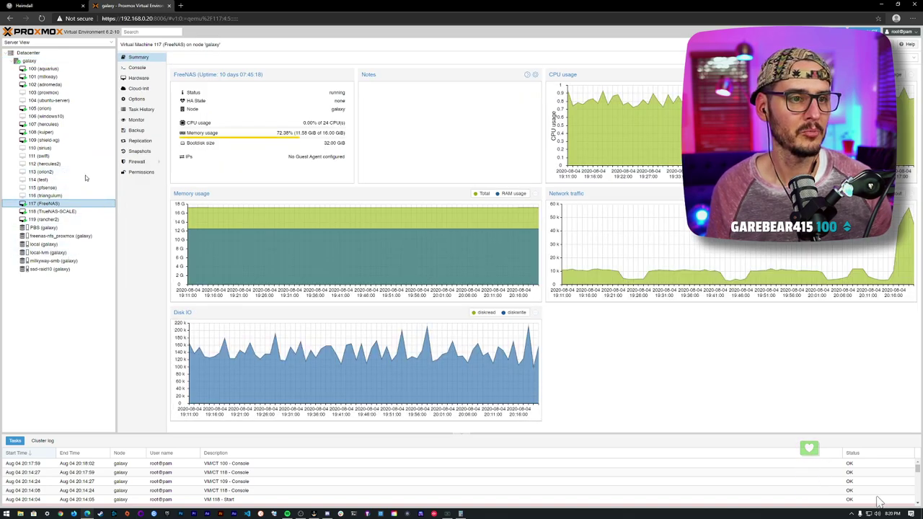
Reopen the TrueNAS-SCALE virtual machine's console to check the installation's progress.
left_click(54, 211)
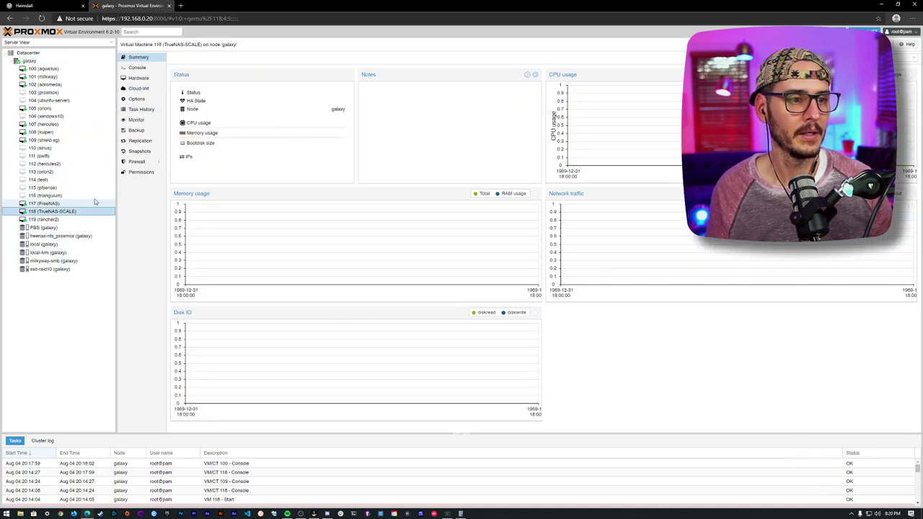
left_click(148, 68)
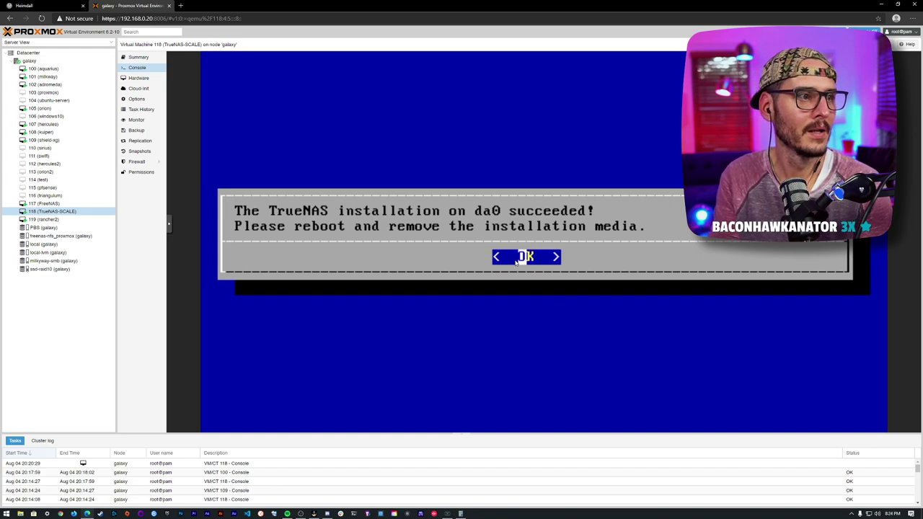
Acknowledge the completed TrueNAS installation and shut down the system from the installer's console setup.
key("Return")
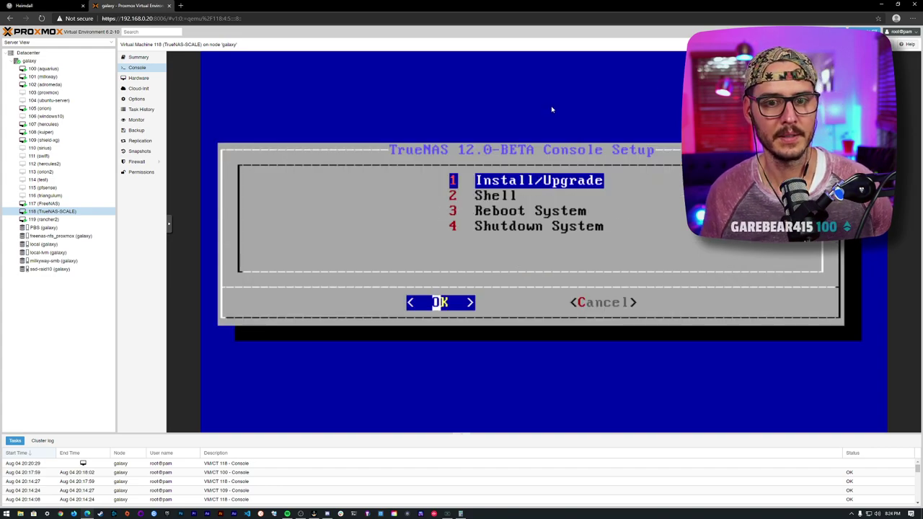
key("Down")
key("Down")
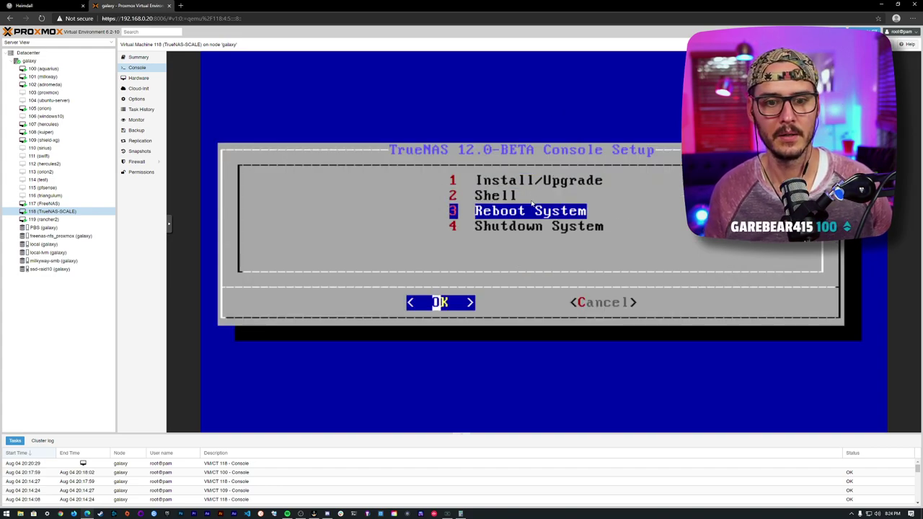
key("Down")
key("Return")
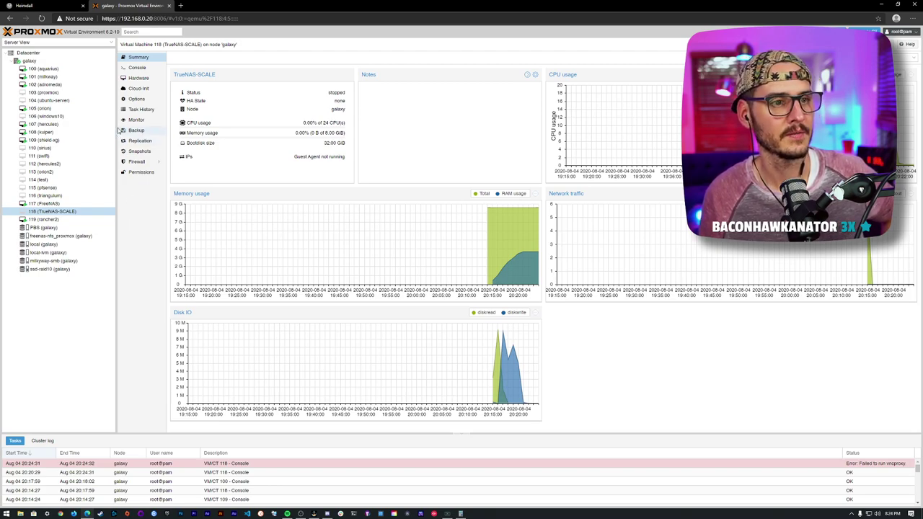
left_click(139, 68)
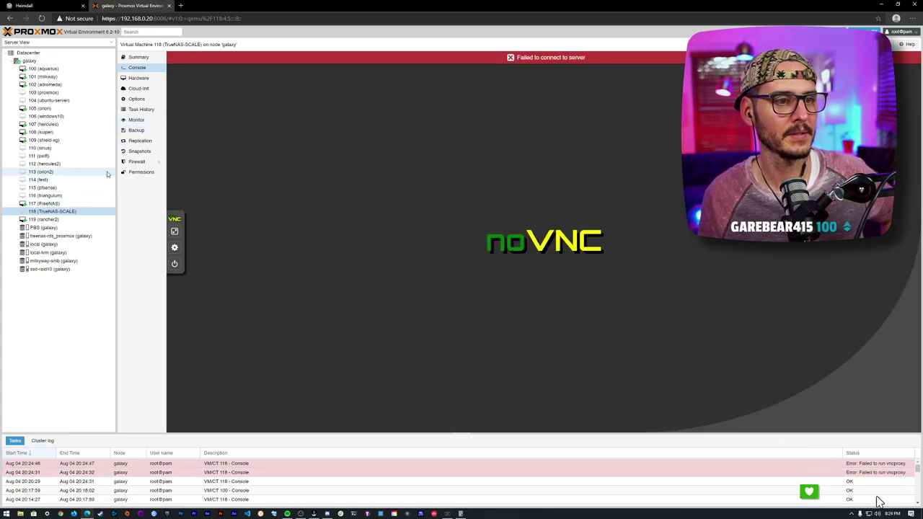
left_click(137, 99)
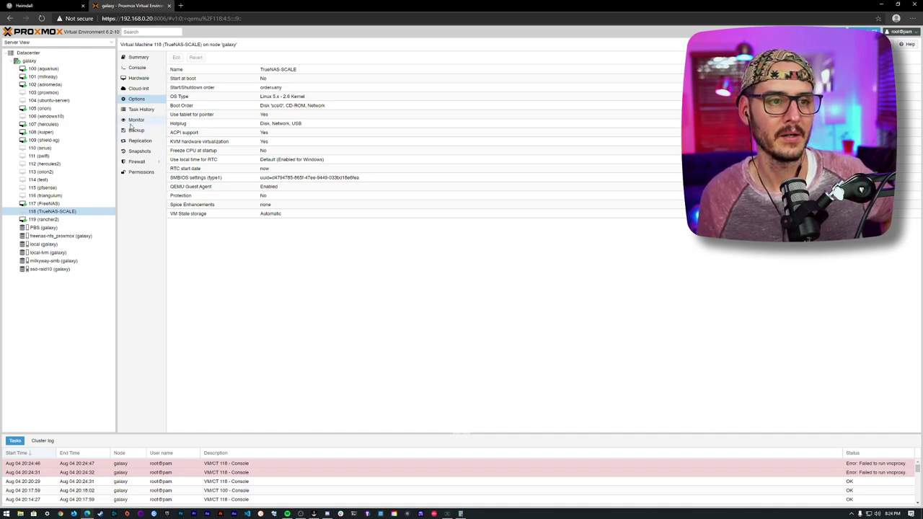
left_click(136, 119)
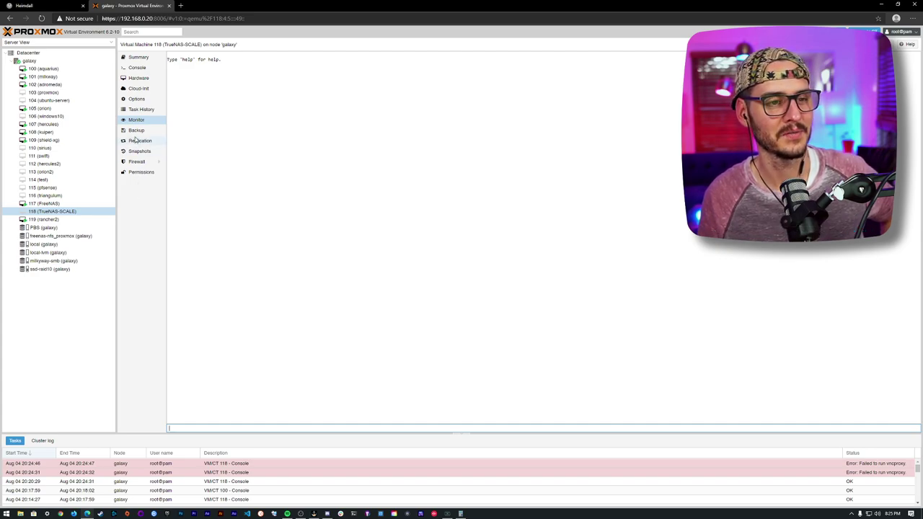
left_click(138, 131)
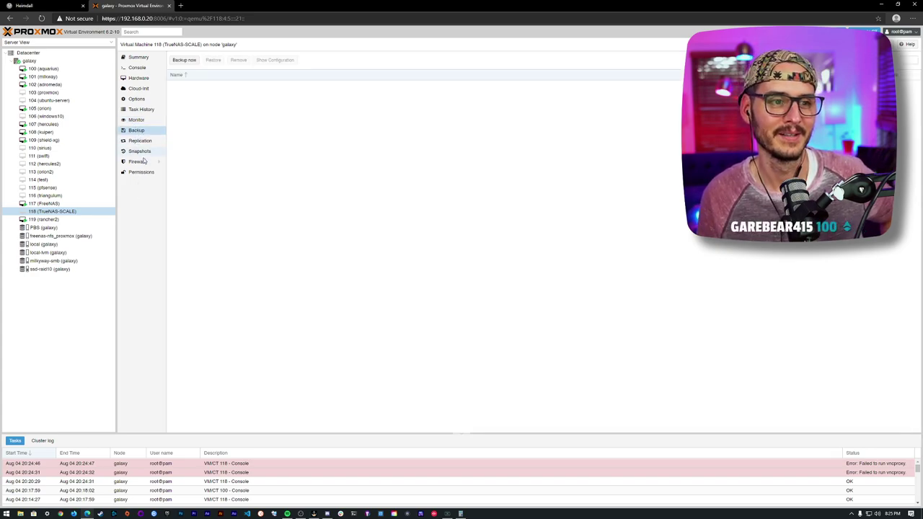
left_click(137, 67)
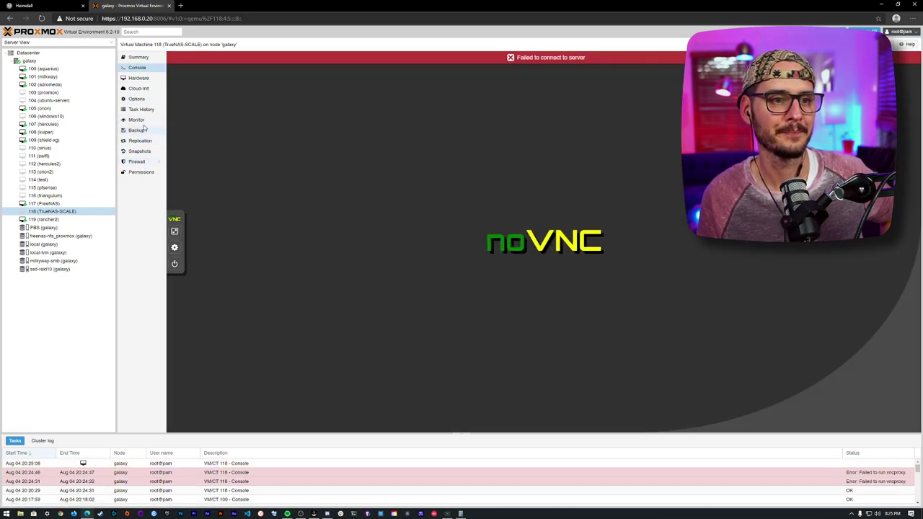
Set the TrueNAS-SCALE virtual machine's CD/DVD drive to use no media, removing the TrueNAS-12.0-BETA ISO.
left_click(139, 78)
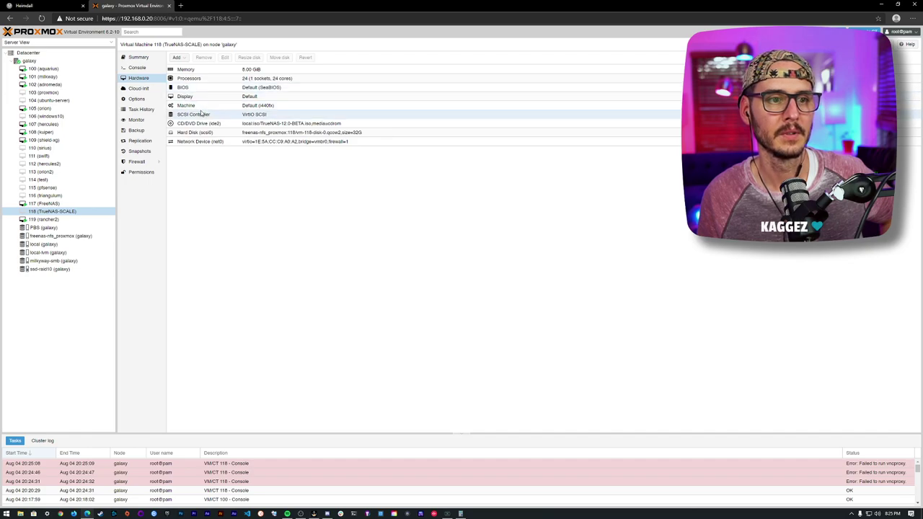
left_click(288, 124)
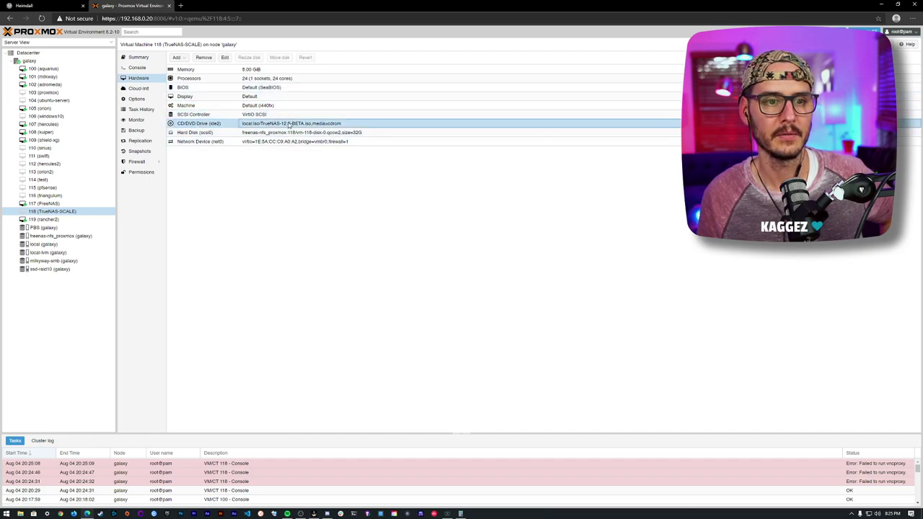
double_click(289, 125)
left_click(397, 287)
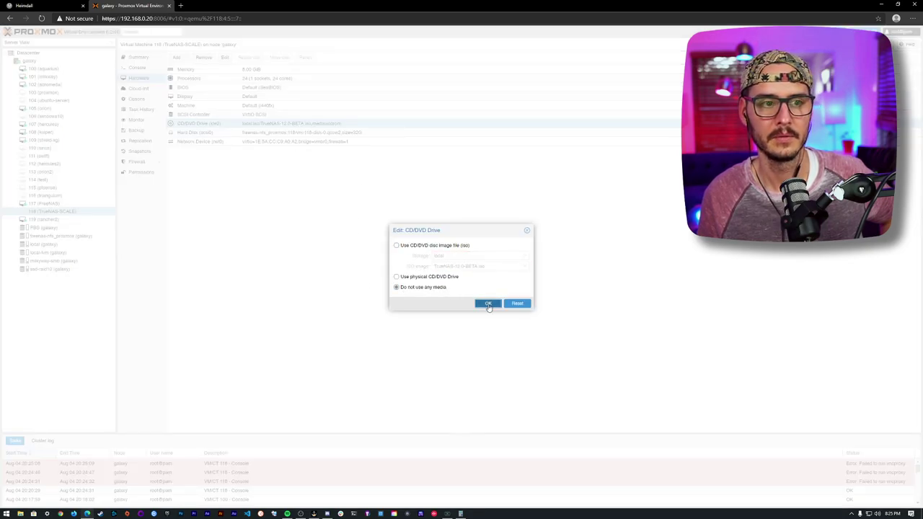
left_click(488, 303)
Start the TrueNAS-SCALE virtual machine and follow its boot to the console setup menu in full screen, then restore the normal view.
left_click(137, 67)
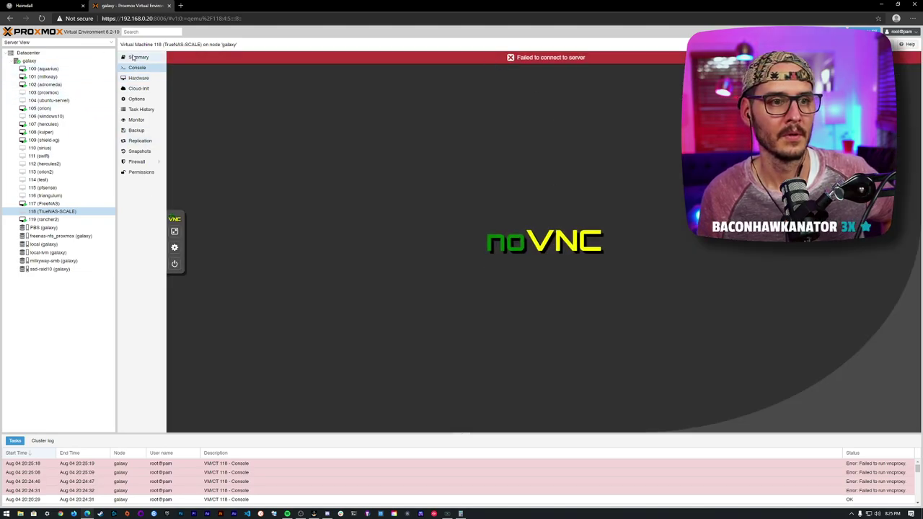
left_click(134, 57)
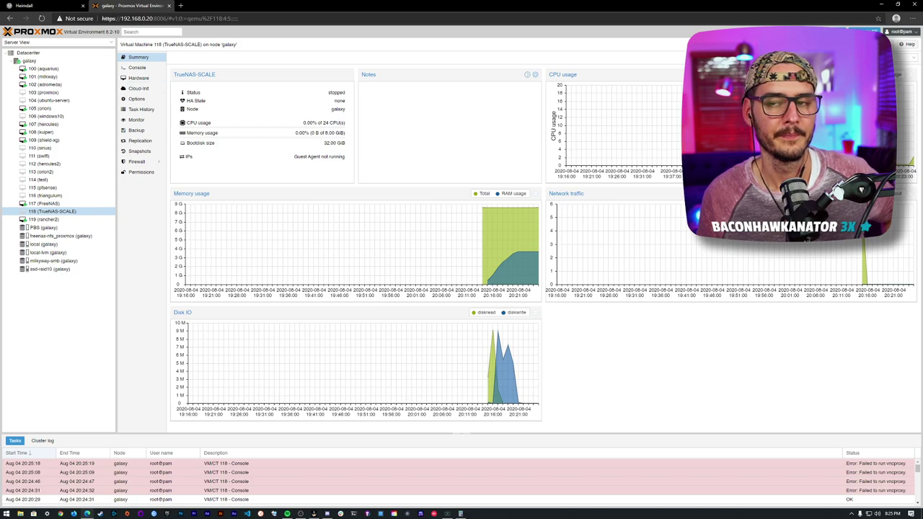
left_click(137, 67)
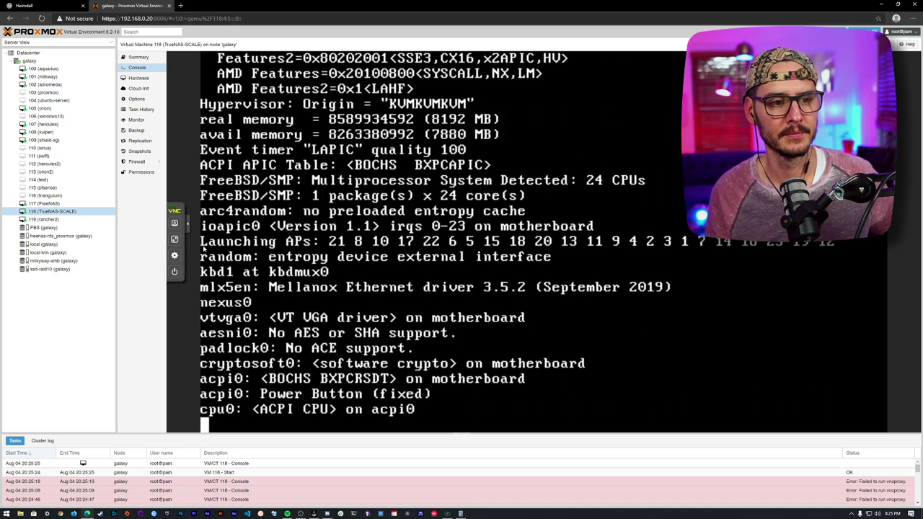
left_click(174, 239)
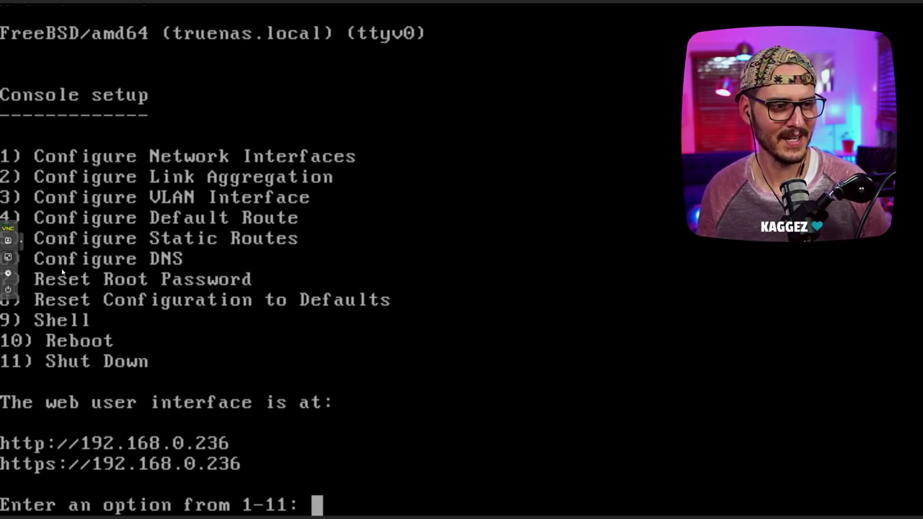
left_click(8, 257)
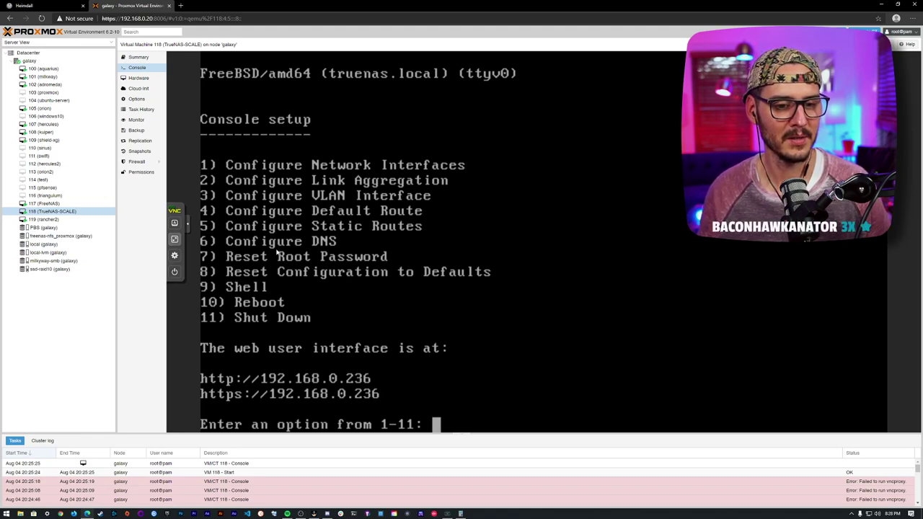
left_click(182, 6)
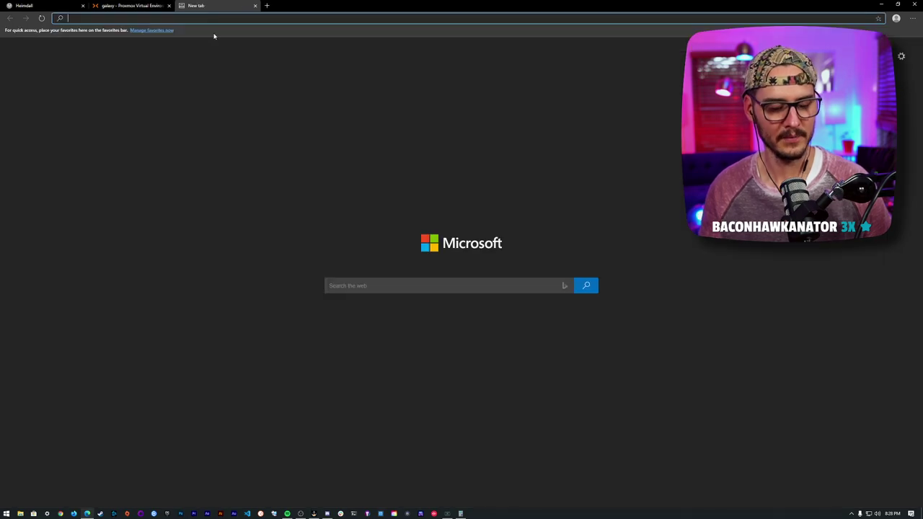
type("http")
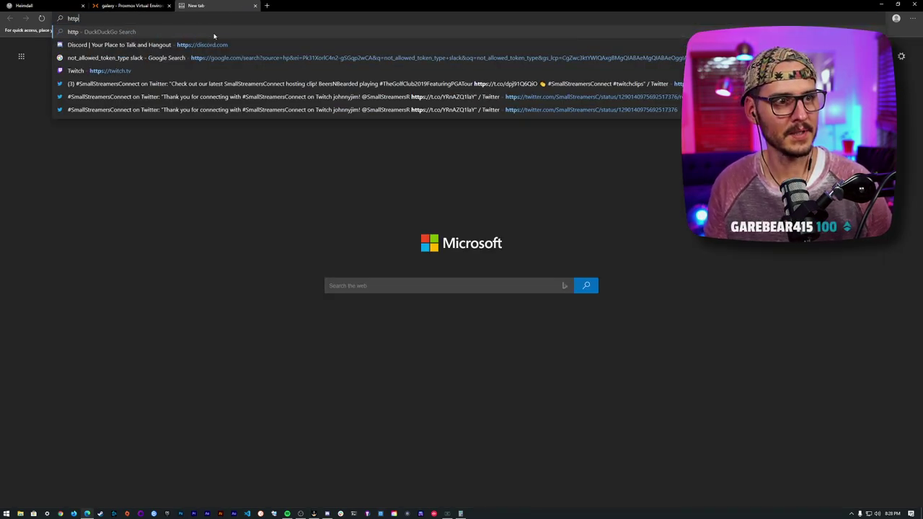
type("://192,")
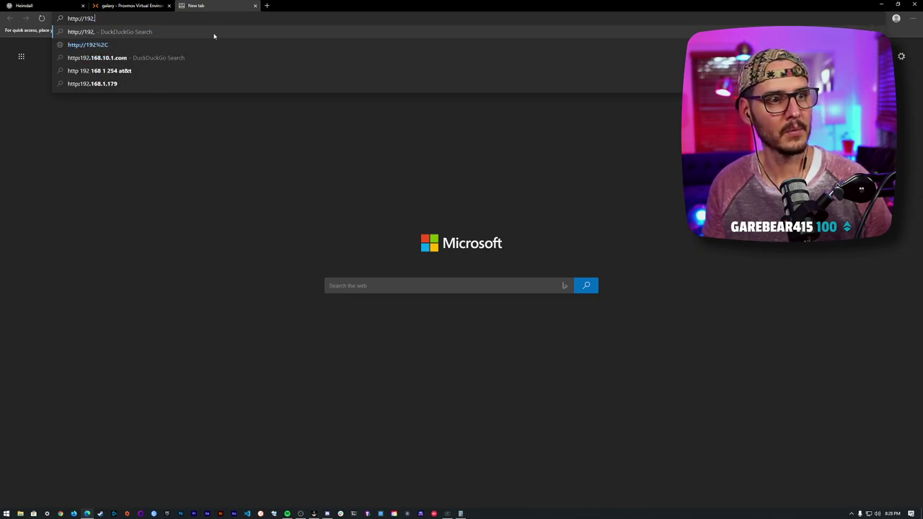
key("BackSpace")
type(".")
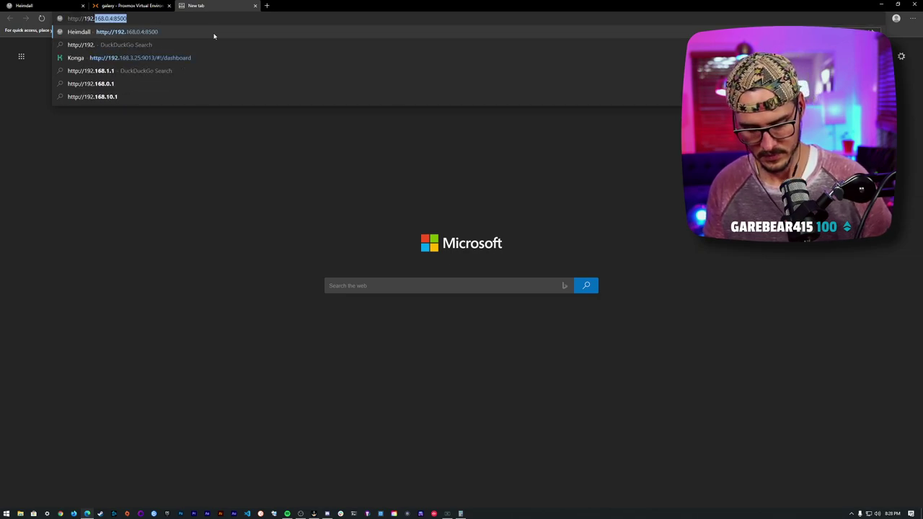
type("168.0.223")
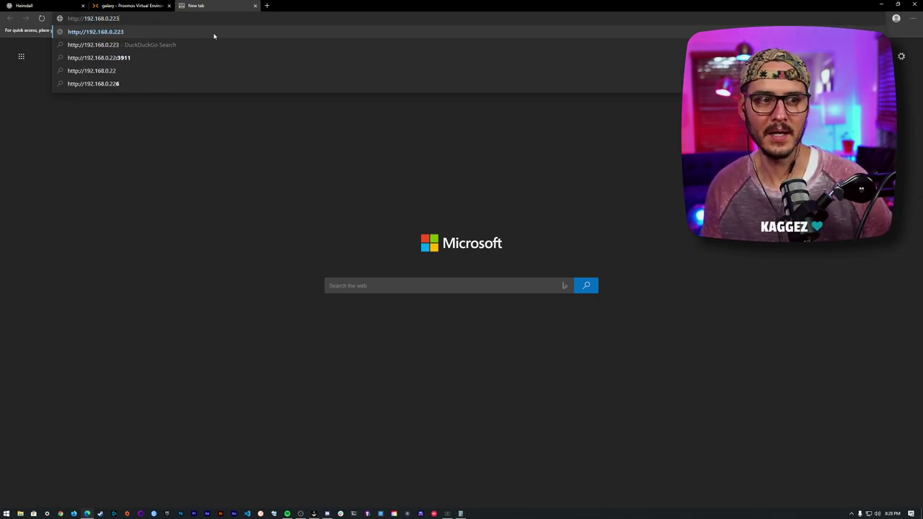
key("Return")
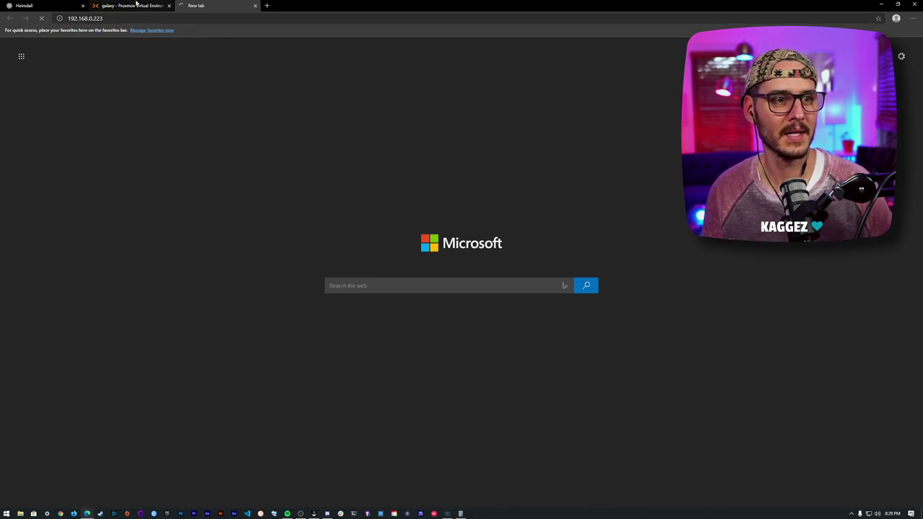
Recheck the web interface address in the virtual machine's console and load 192.168.0.236 in the new browser tab.
left_click(136, 5)
left_click(204, 8)
left_click(209, 18)
left_click(209, 18)
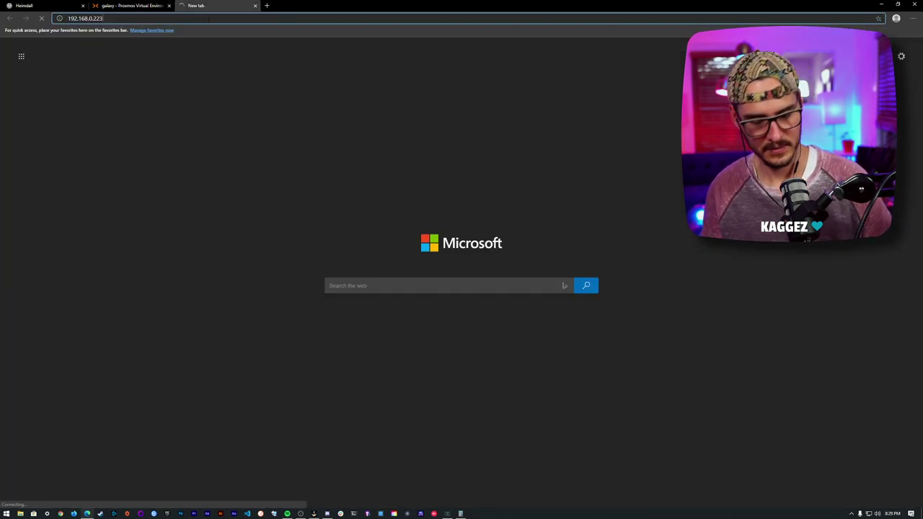
left_click(134, 6)
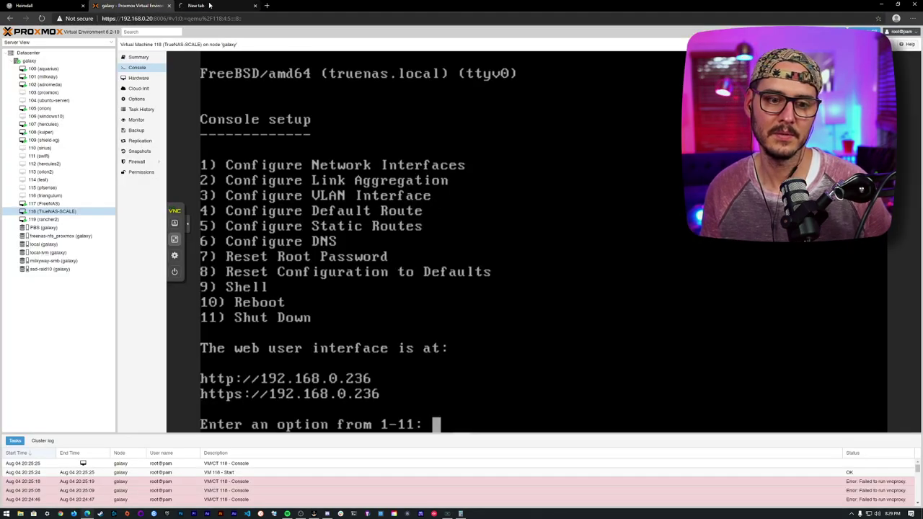
left_click(211, 10)
key("BackSpace")
key("BackSpace")
key("BackSpace")
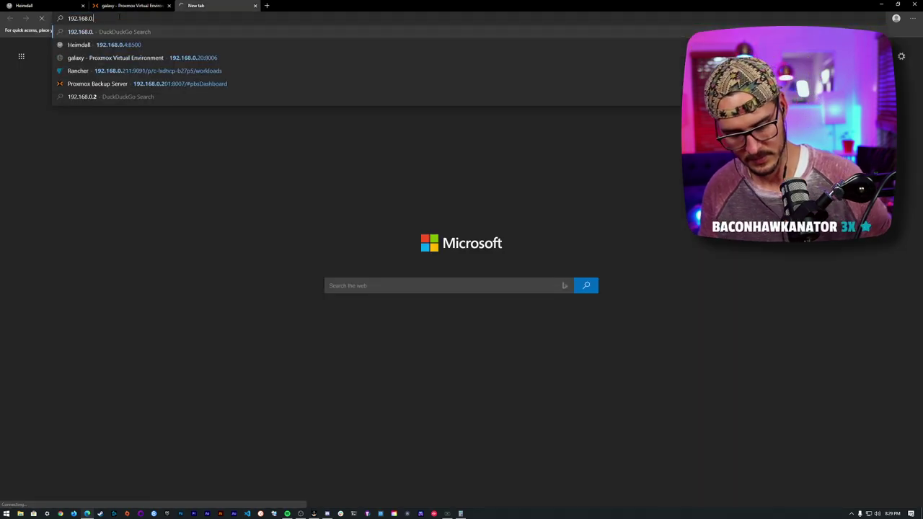
type("36")
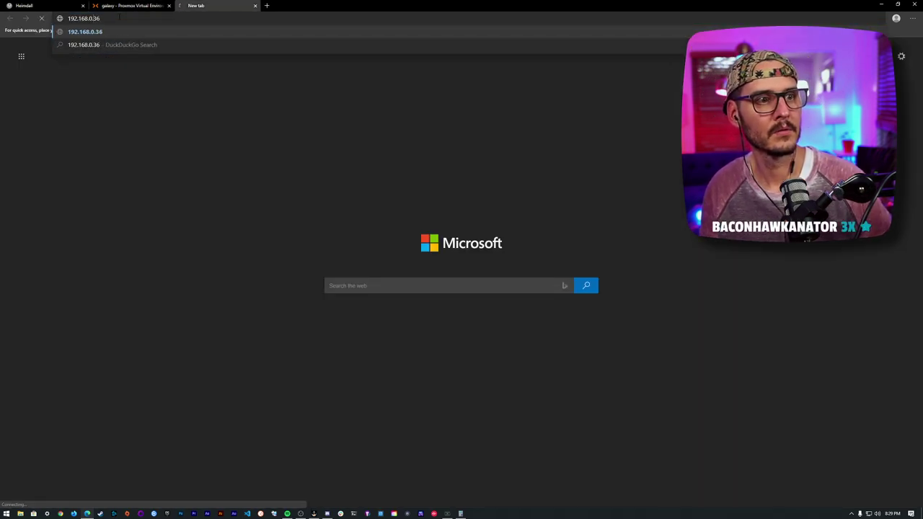
key("Return")
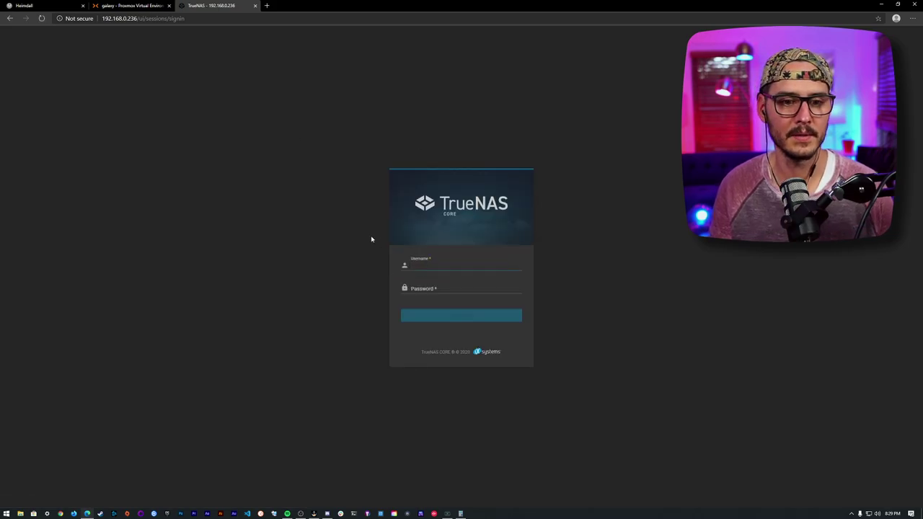
Show the TrueNAS page in full screen and log in as root with the account password.
left_click(247, 199)
key("F11")
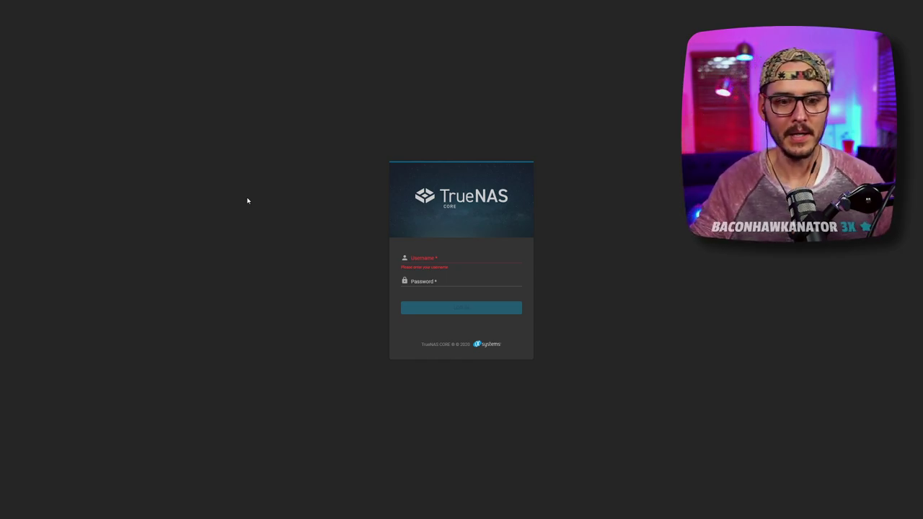
left_click(435, 259)
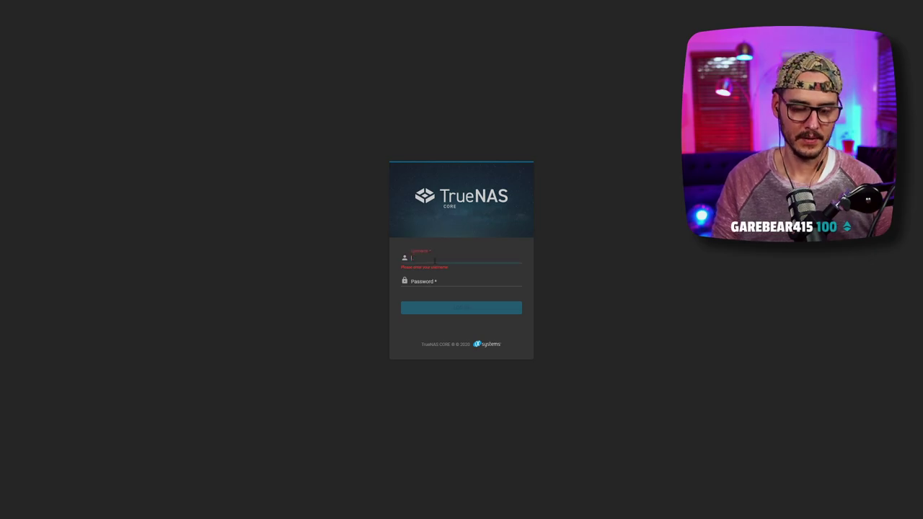
type("root")
key("Tab")
type("***")
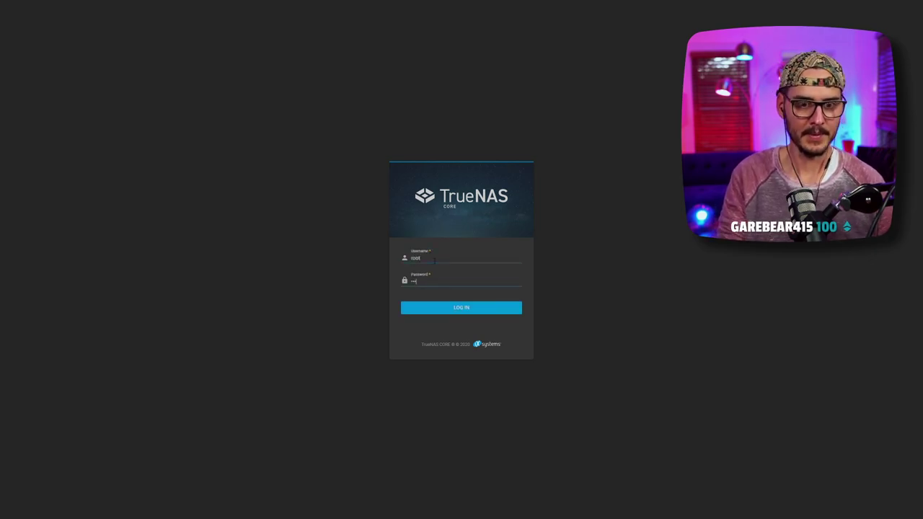
key("Return")
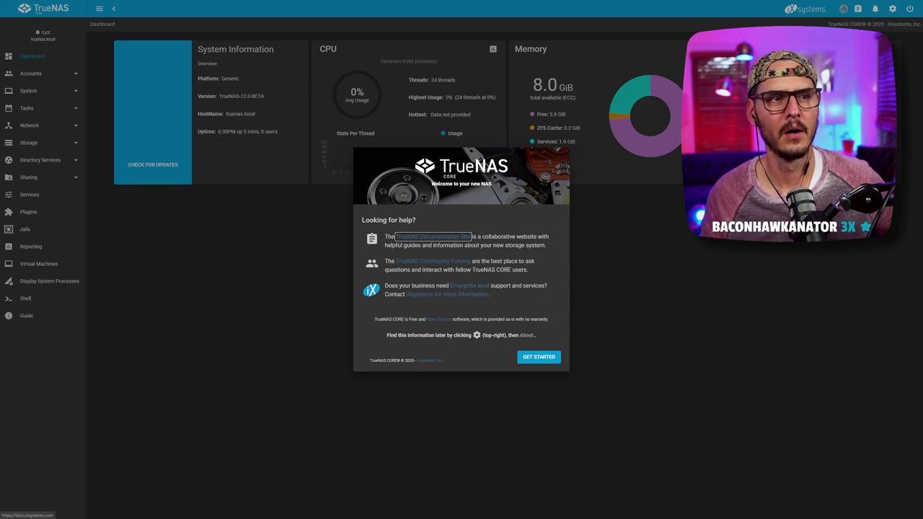
Dismiss the TrueNAS welcome dialog and check for system updates, returning to the dashboard with the Accounts section expanded.
left_click(537, 358)
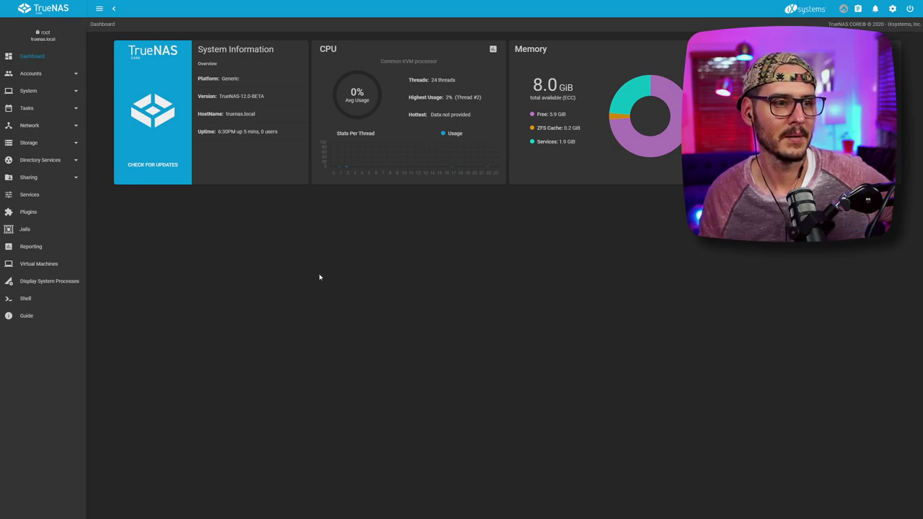
left_click(152, 164)
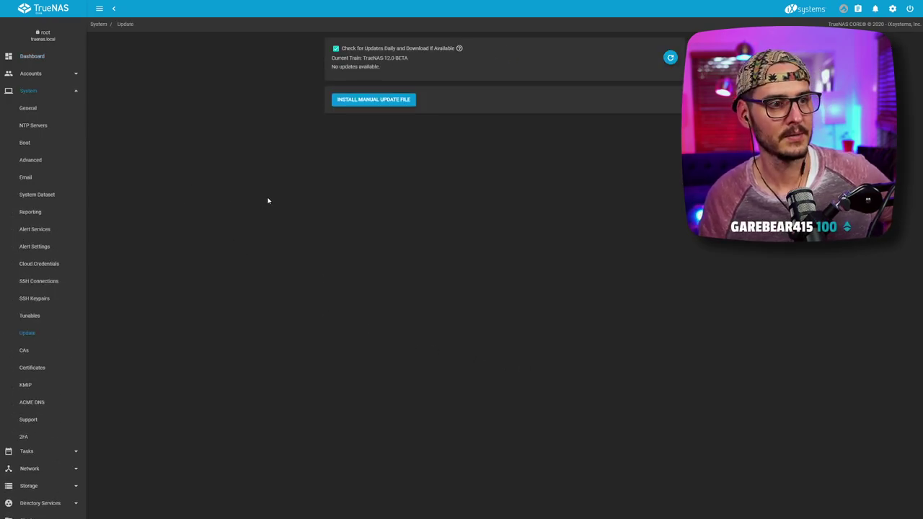
left_click(49, 54)
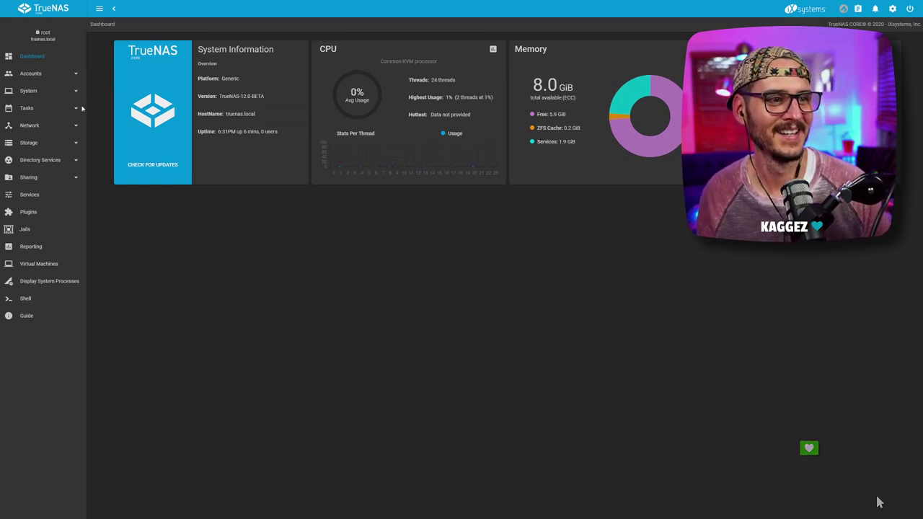
left_click(36, 71)
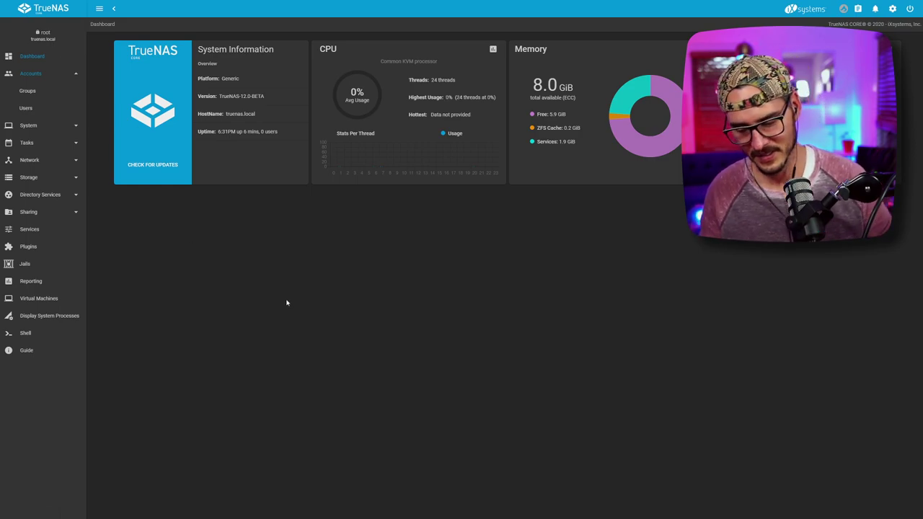
key("F11")
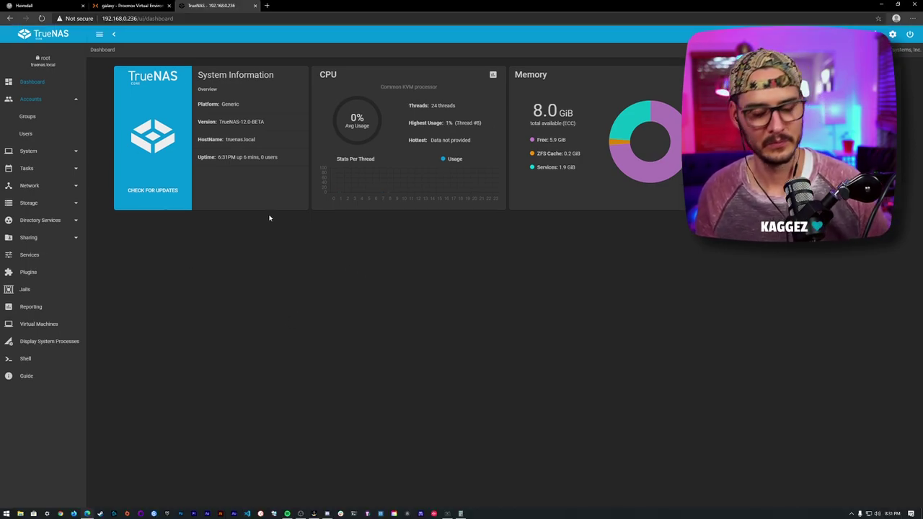
key("ctrl+shift+Tab")
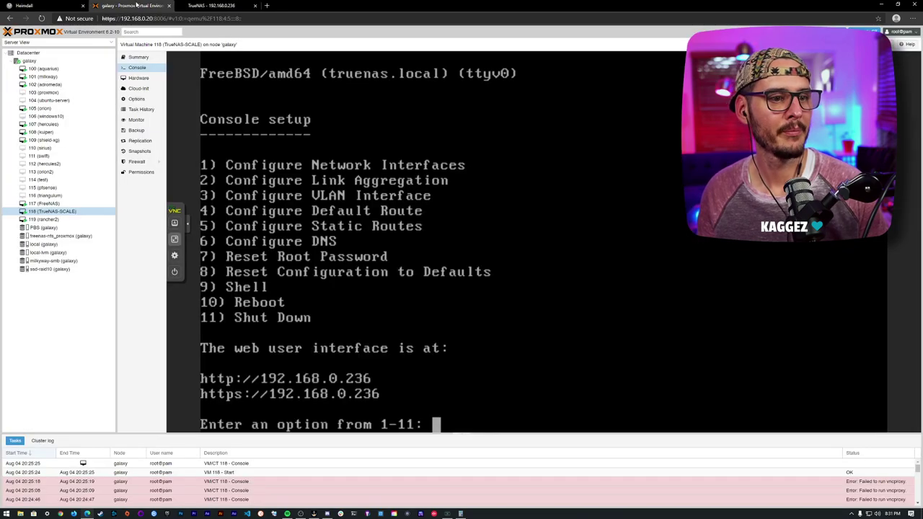
left_click(218, 8)
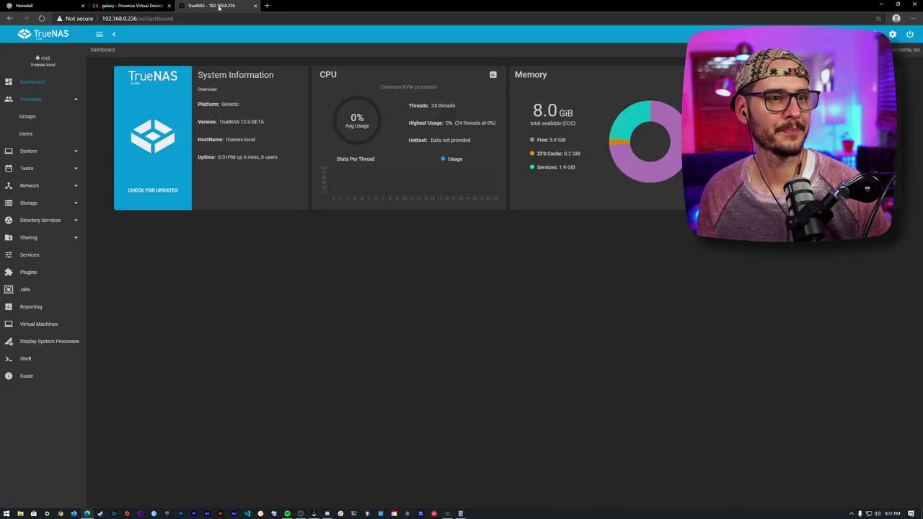
key("F11")
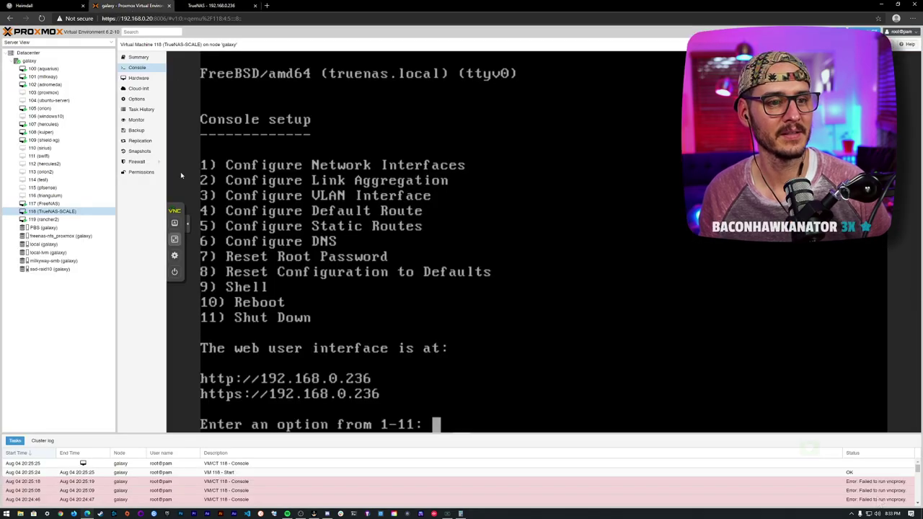
Stop the TrueNAS-SCALE virtual machine (118) in Proxmox and look over its options.
right_click(62, 211)
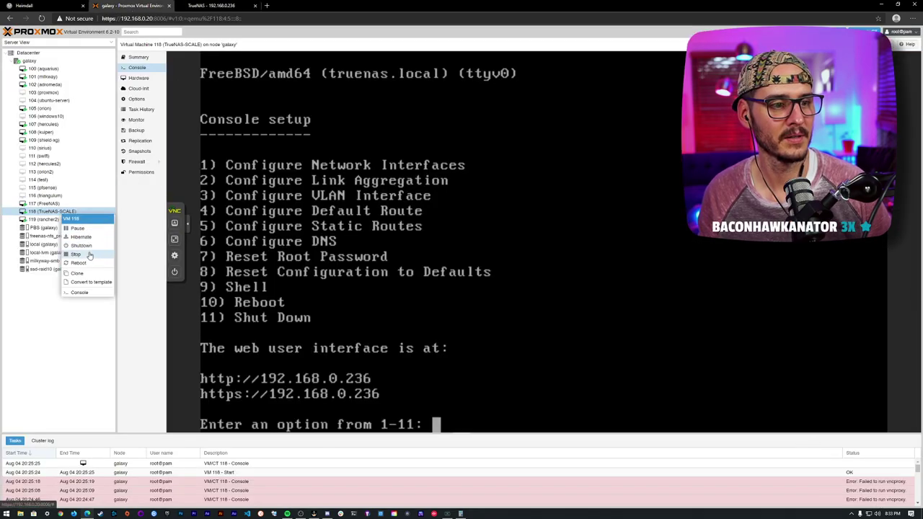
left_click(84, 256)
left_click(440, 284)
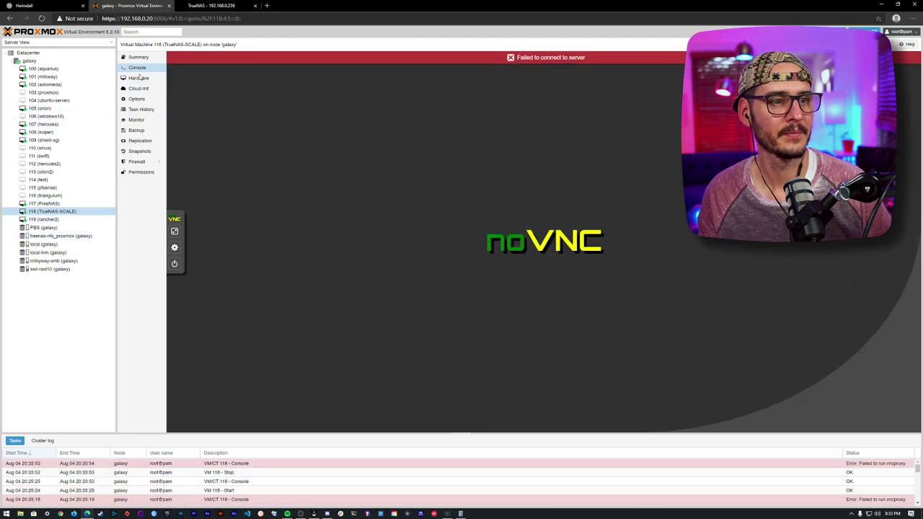
left_click(141, 99)
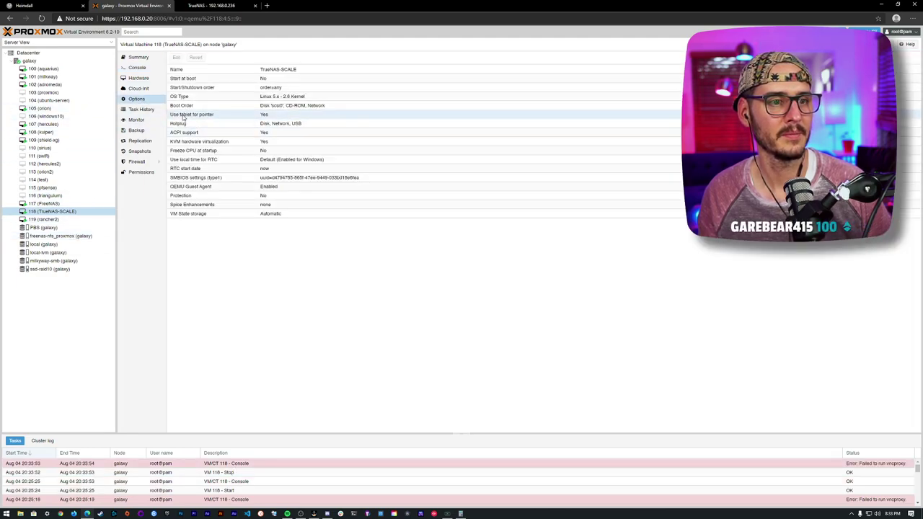
left_click(174, 256)
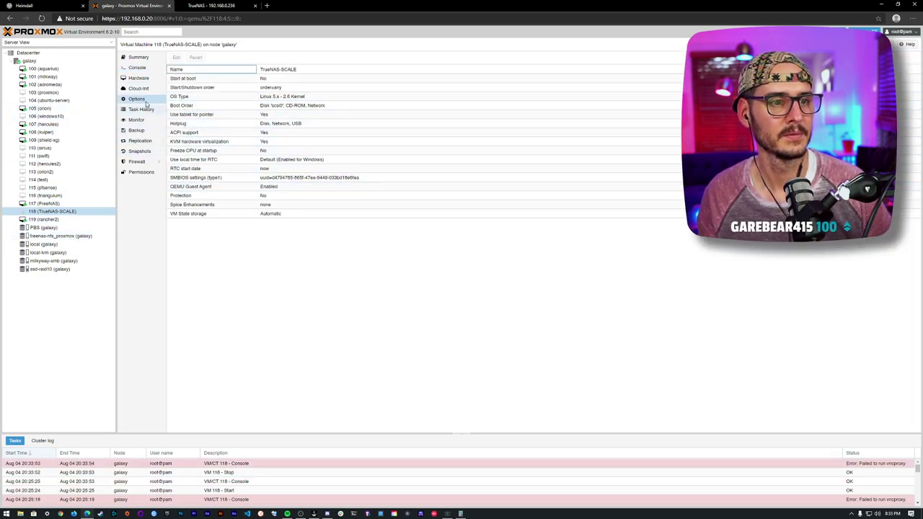
left_click(184, 79)
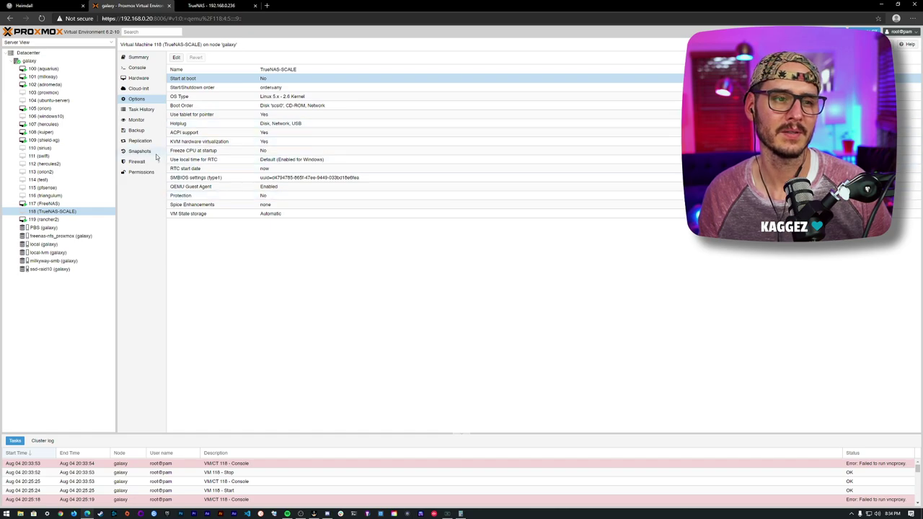
Mount the TrueNAS-SCALE.iso image from the local storage in the virtual machine's CD/DVD drive.
left_click(138, 78)
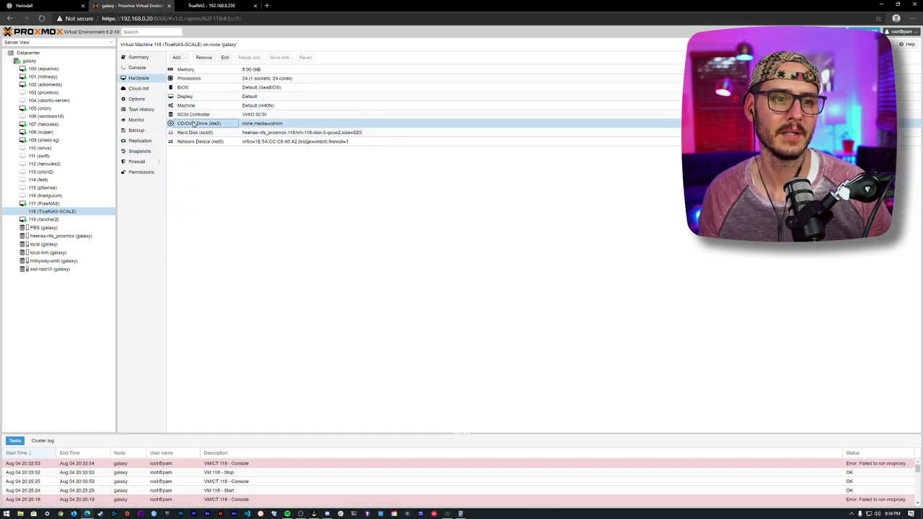
double_click(198, 123)
double_click(445, 245)
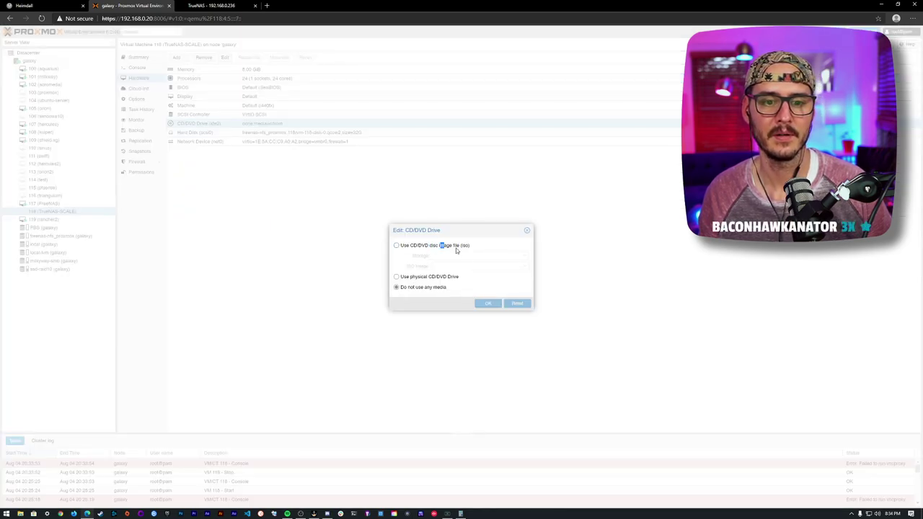
left_click(465, 246)
left_click(513, 257)
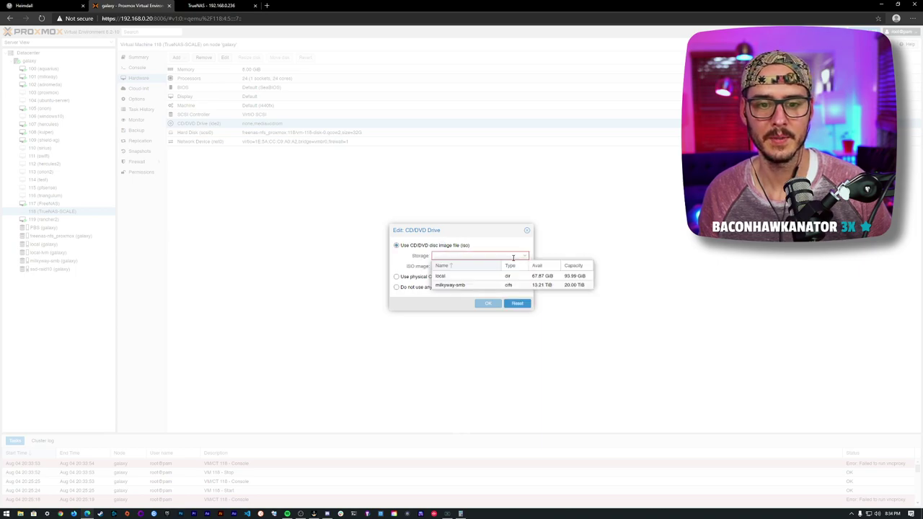
left_click(477, 279)
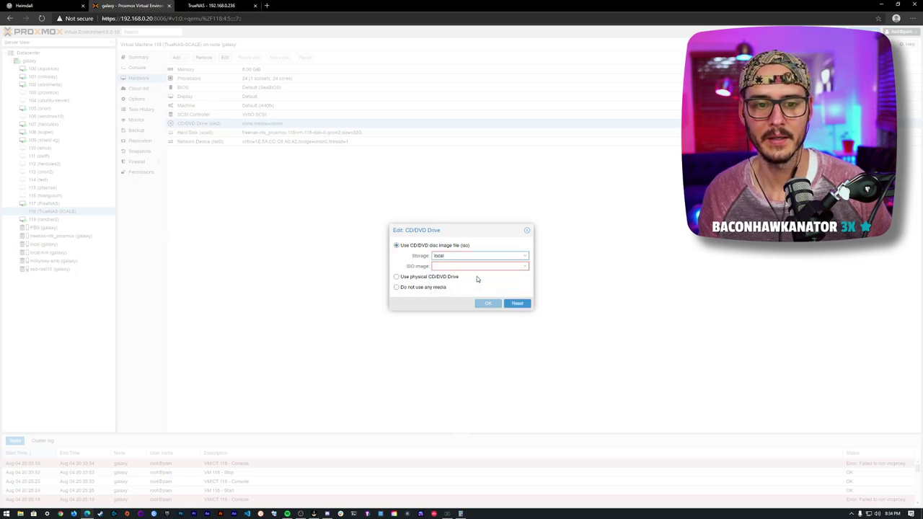
left_click(524, 267)
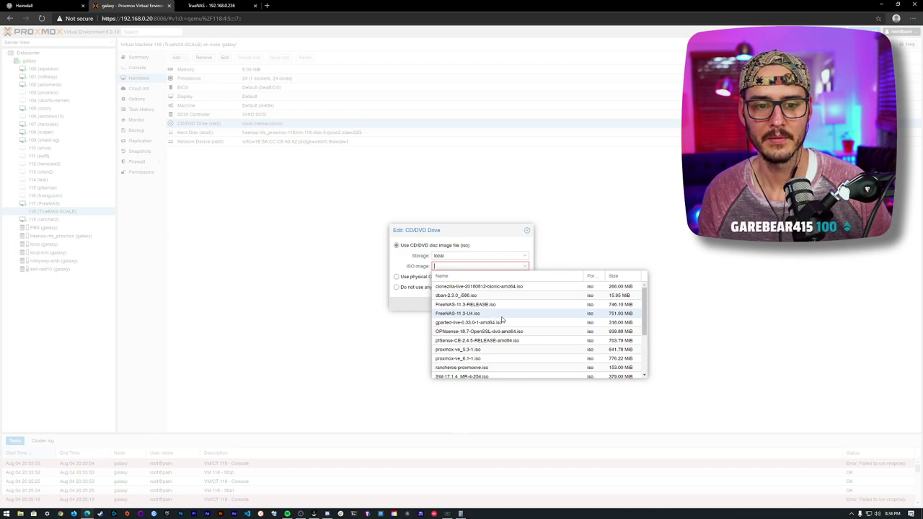
scroll(500, 321, "down", 3)
left_click(484, 366)
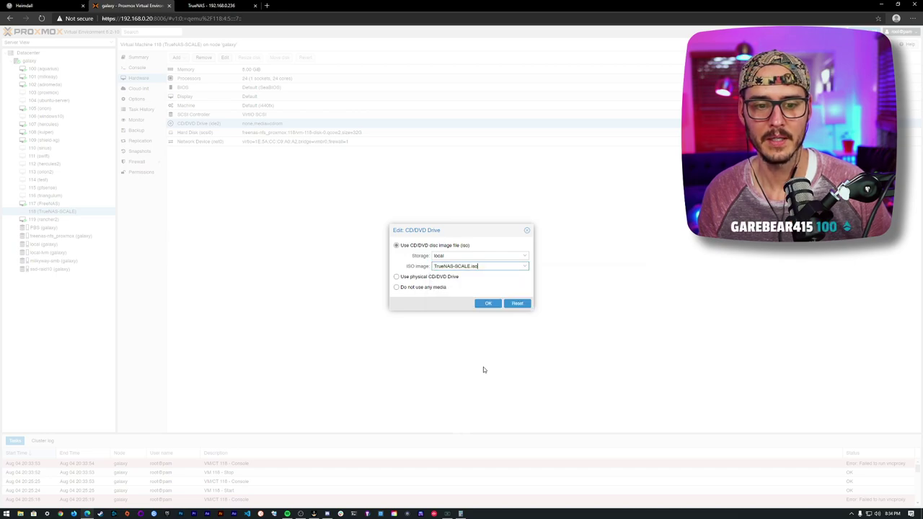
left_click(488, 303)
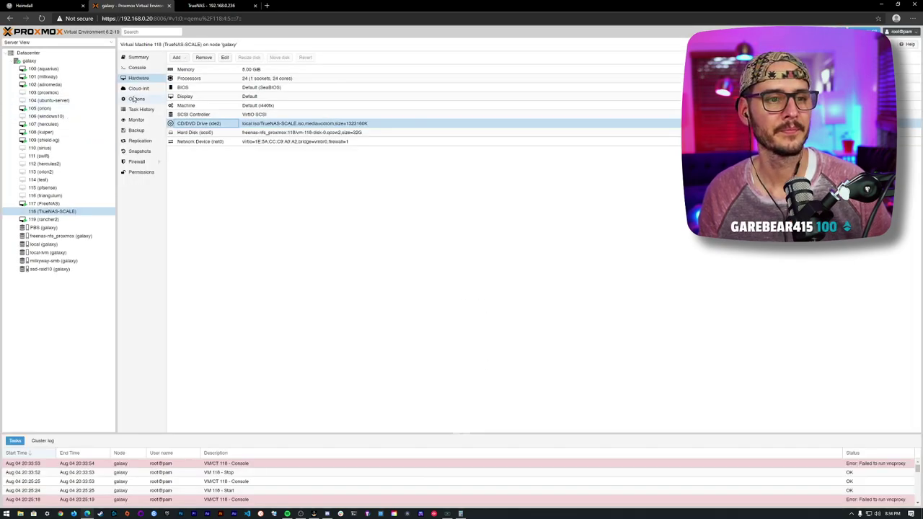
Start the virtual machine, open its console and boot it from the DVD/CD device in the boot menu.
left_click(138, 57)
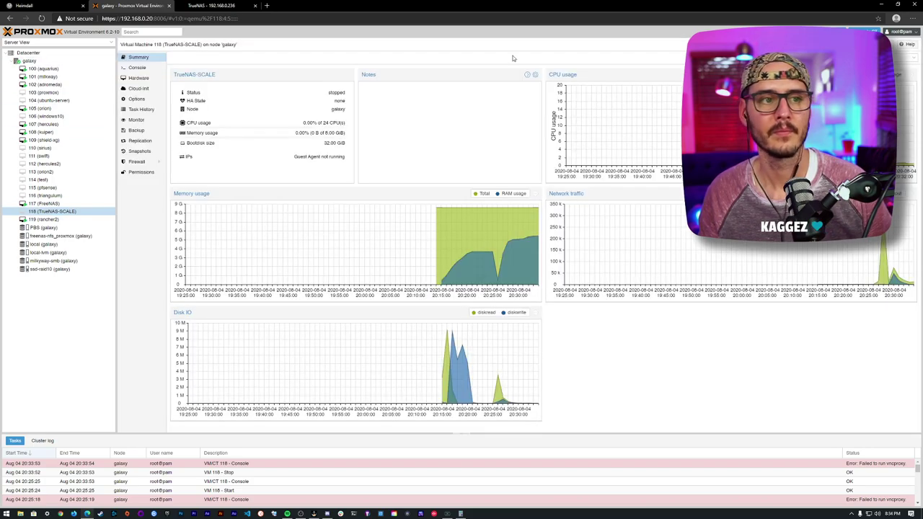
left_click(153, 68)
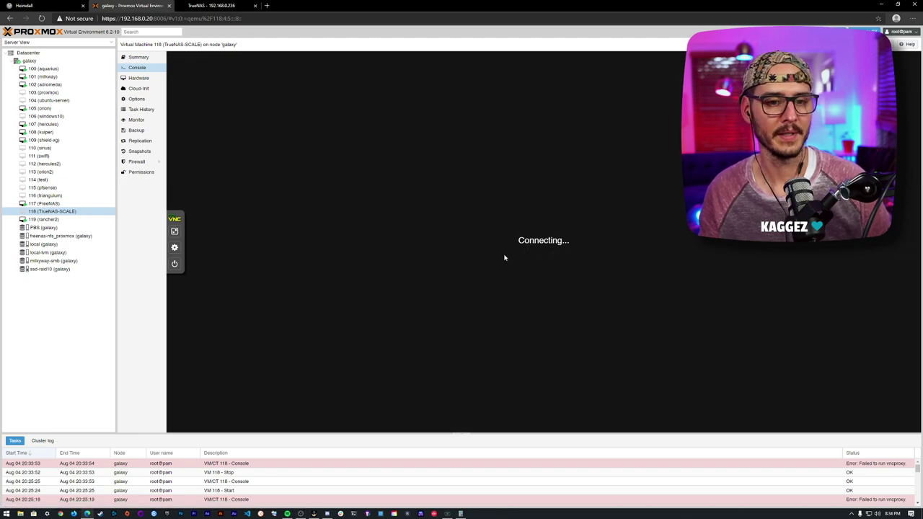
key("Escape")
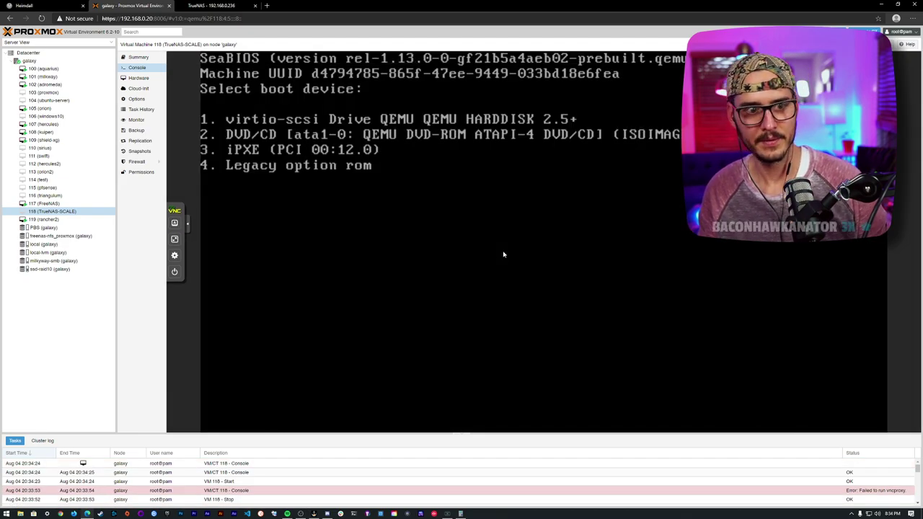
key("2")
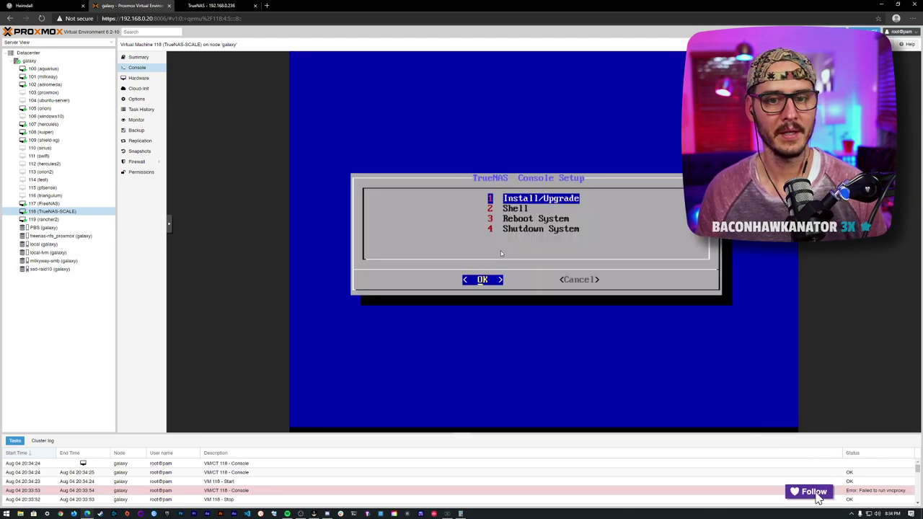
Start the TrueNAS install on the 32 GiB sda disk, entering and confirming the root password.
key("Return")
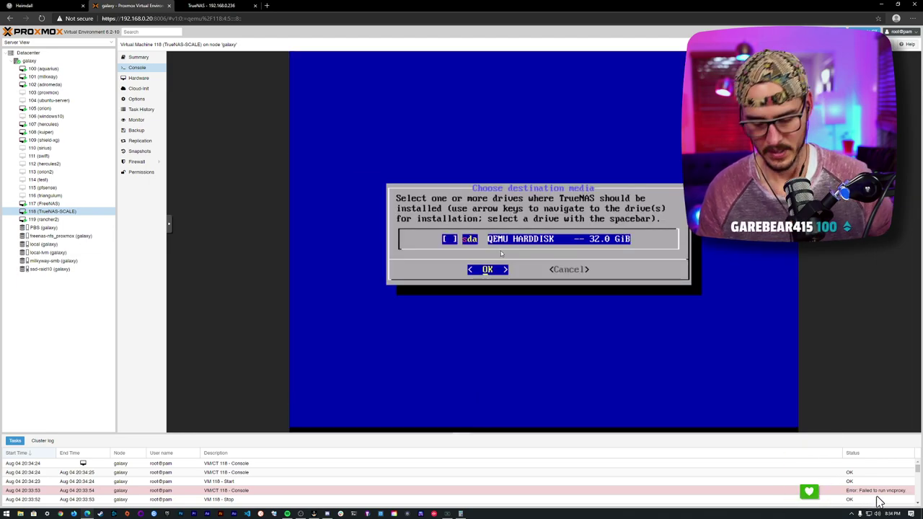
key("Return")
key("Return")
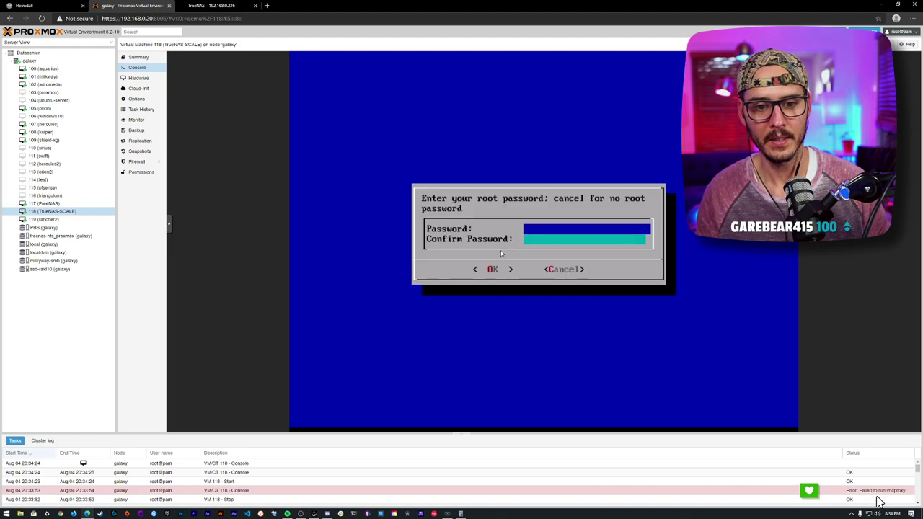
type("**********")
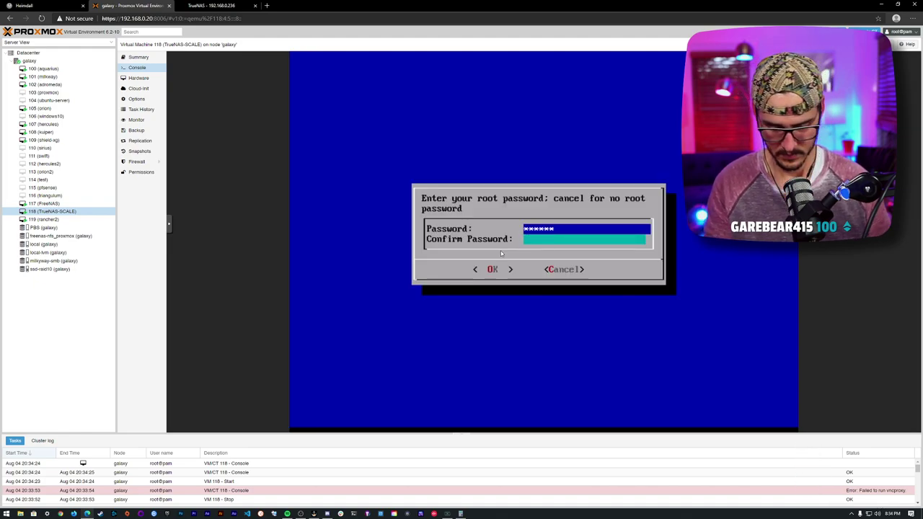
key("Tab")
type("*********")
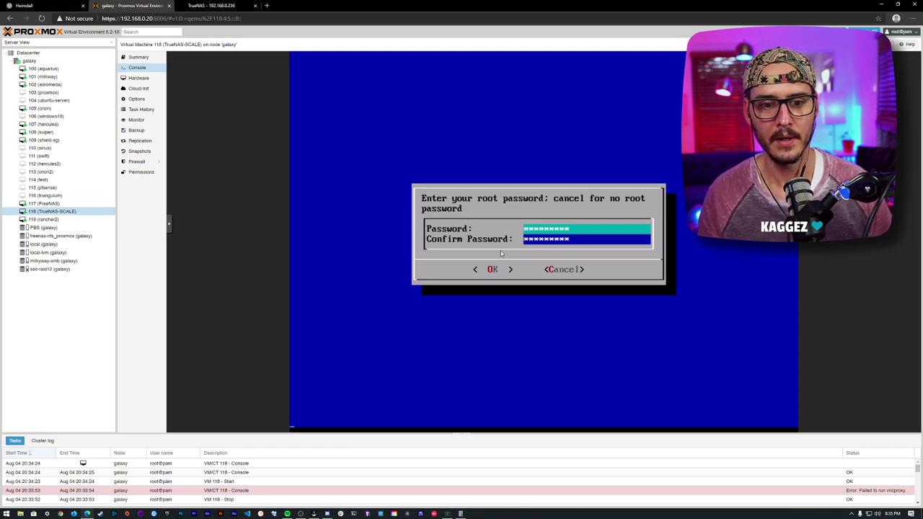
key("Return")
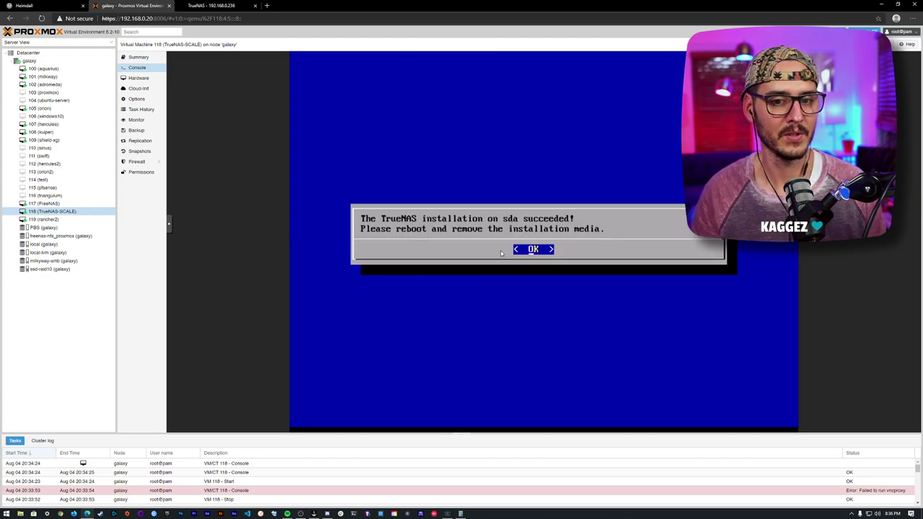
Acknowledge the completed installation and shut down the system from the TrueNAS console setup menu.
key("Return")
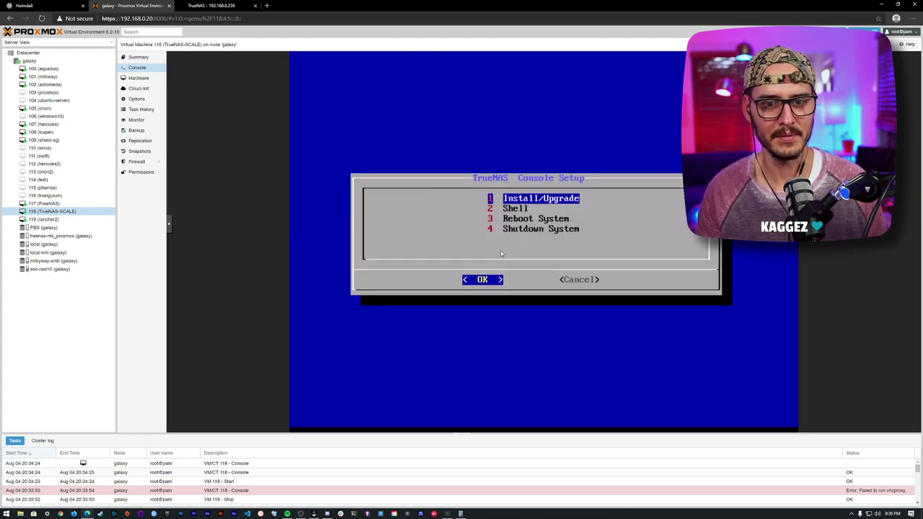
key("Down")
key("Down")
key("Down")
key("Return")
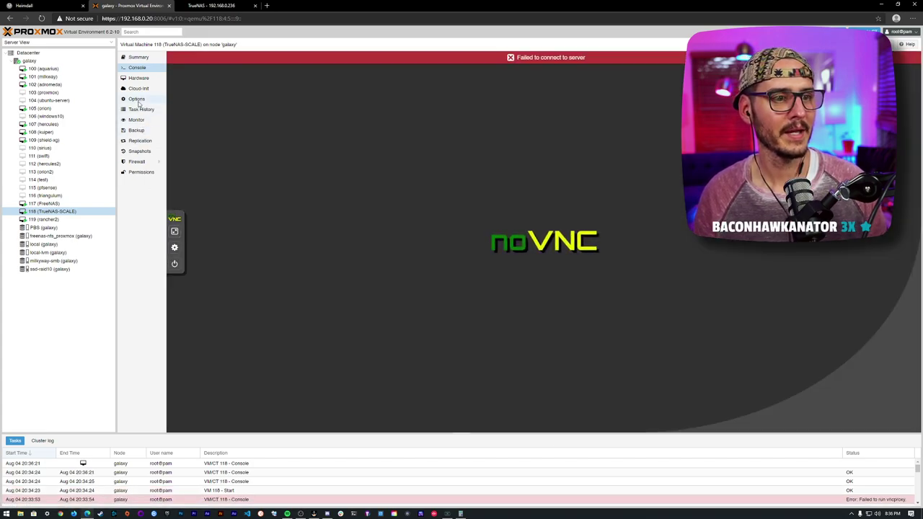
Remove the installation image by setting the virtual machine's CD/DVD drive to use no media.
left_click(138, 100)
left_click(143, 88)
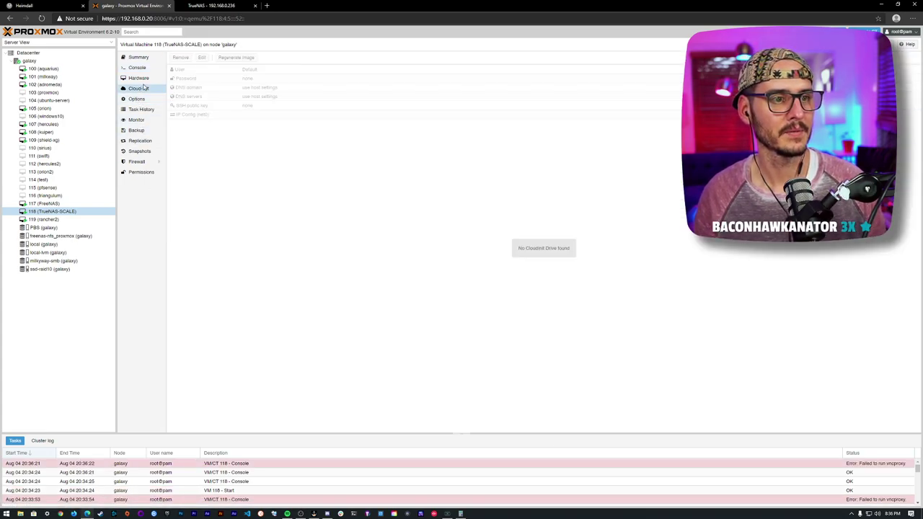
left_click(139, 78)
double_click(339, 123)
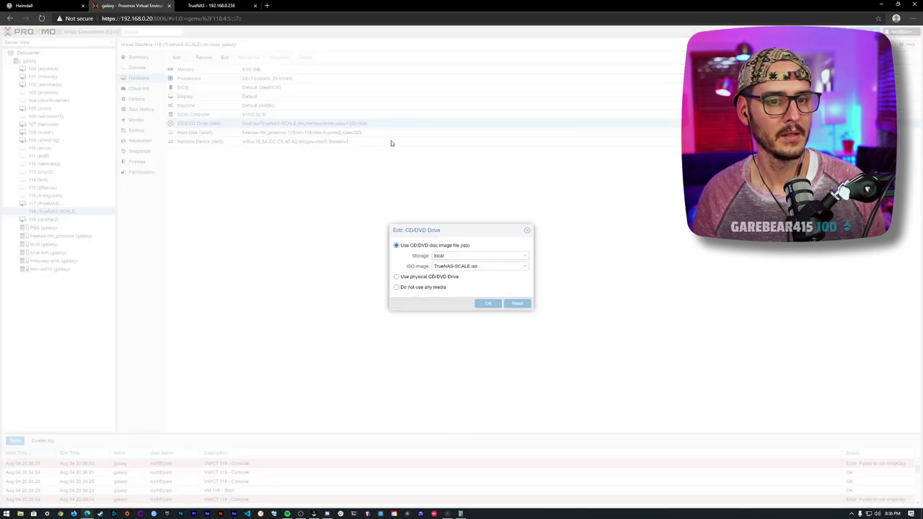
left_click(419, 278)
left_click(435, 292)
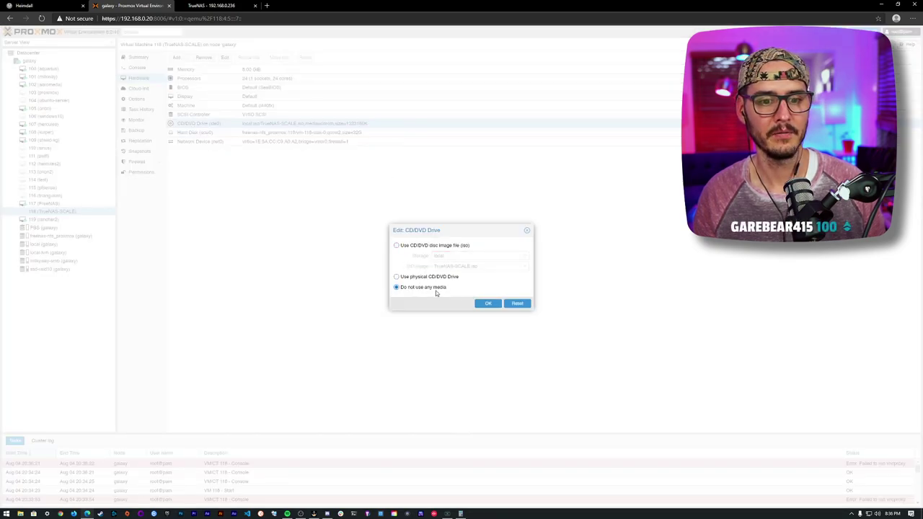
left_click(487, 303)
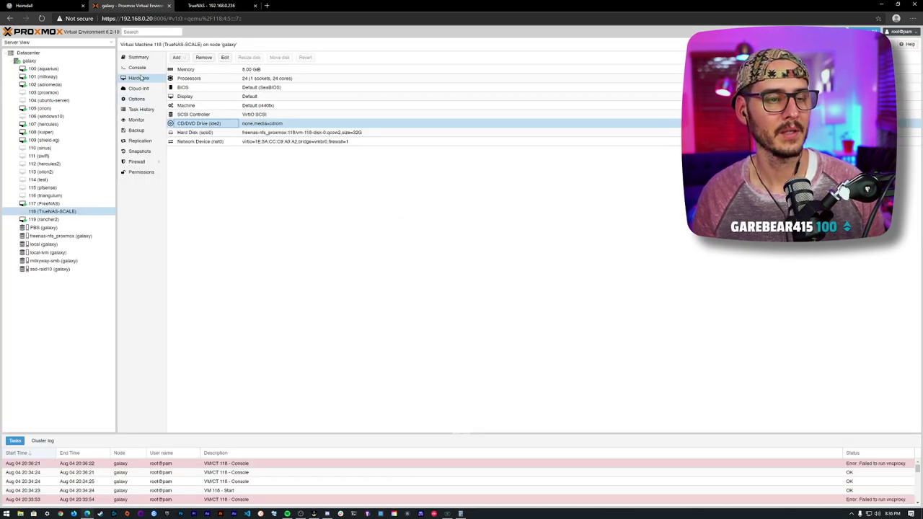
Start the TrueNAS-SCALE virtual machine again from its installed disk.
left_click(138, 57)
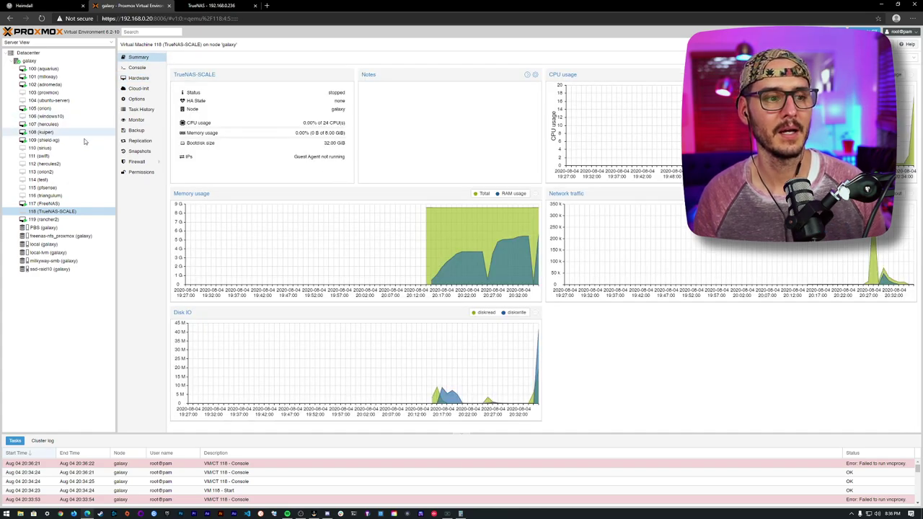
right_click(64, 209)
key("Escape")
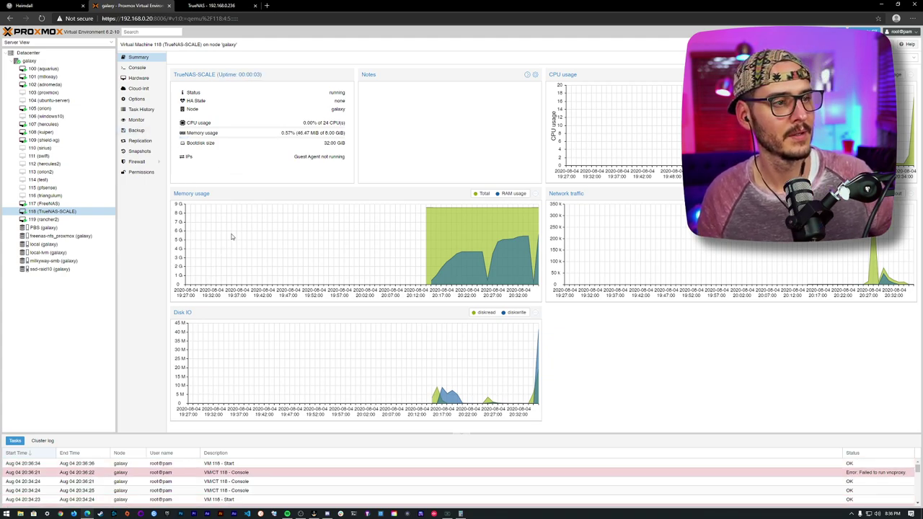
Check the TrueNAS-SCALE virtual machine's console for its web address and load 192.168.0.237 in the existing TrueNAS browser tab.
left_click(143, 69)
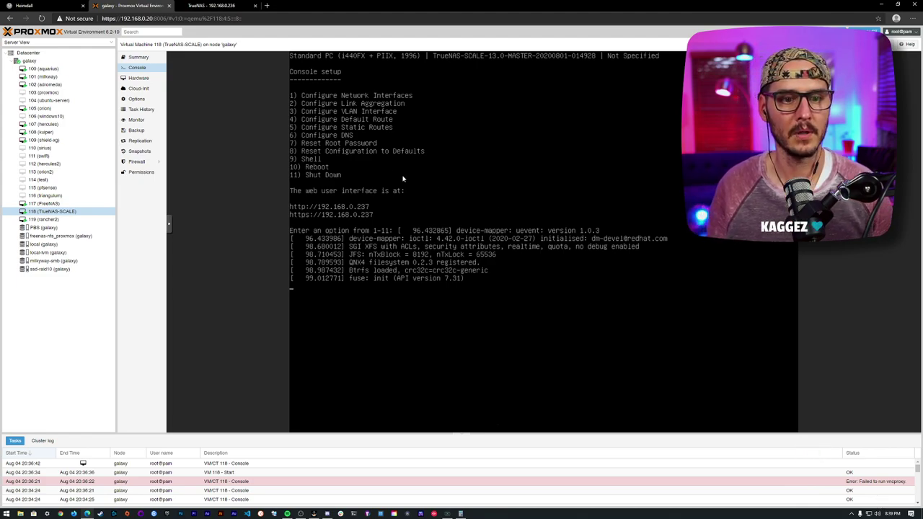
left_click(216, 6)
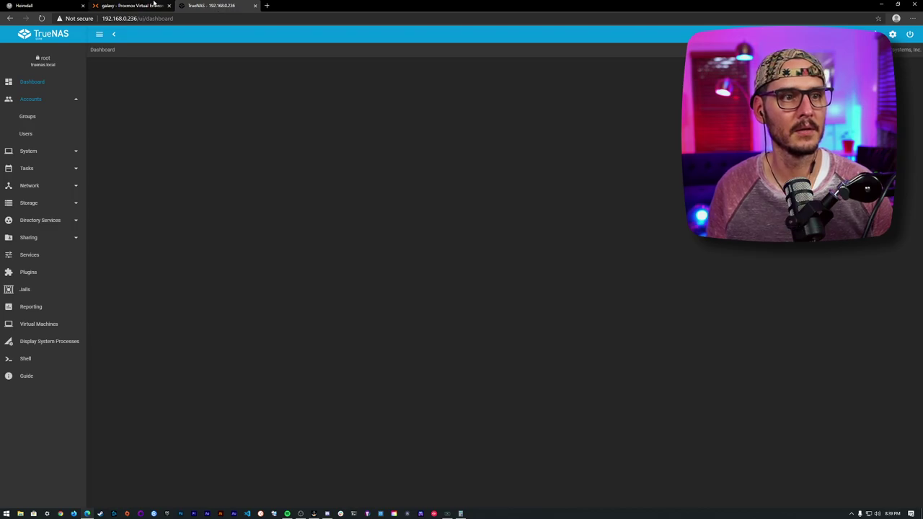
left_click_drag(173, 18, 135, 18)
type("7")
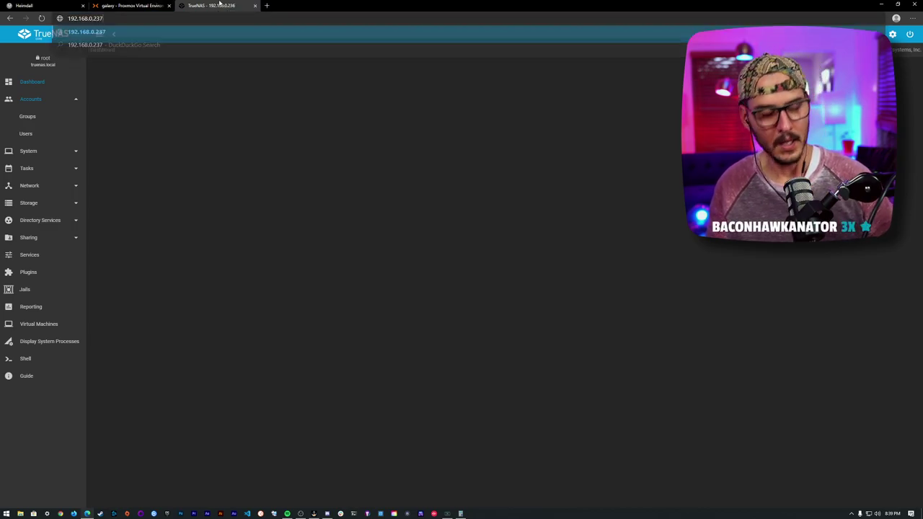
key("Return")
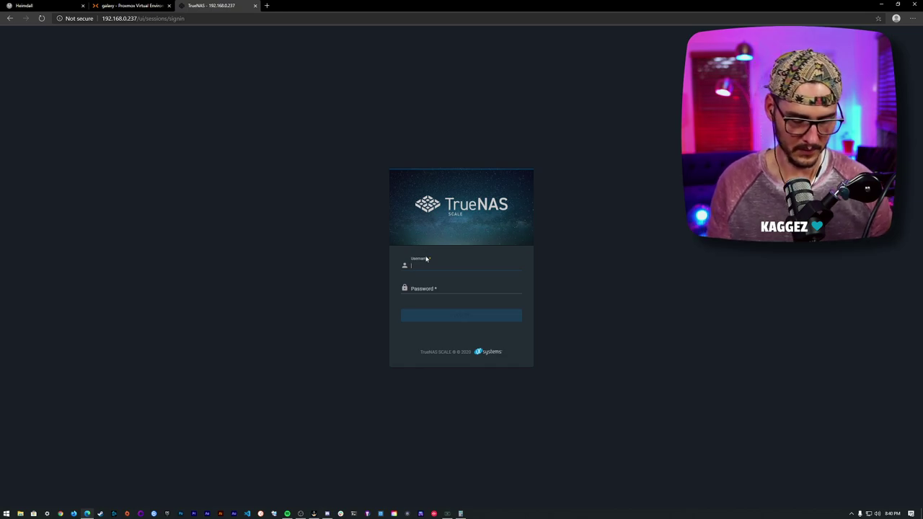
Log in to the TrueNAS SCALE web interface as root with the account password.
type("root")
key("Tab")
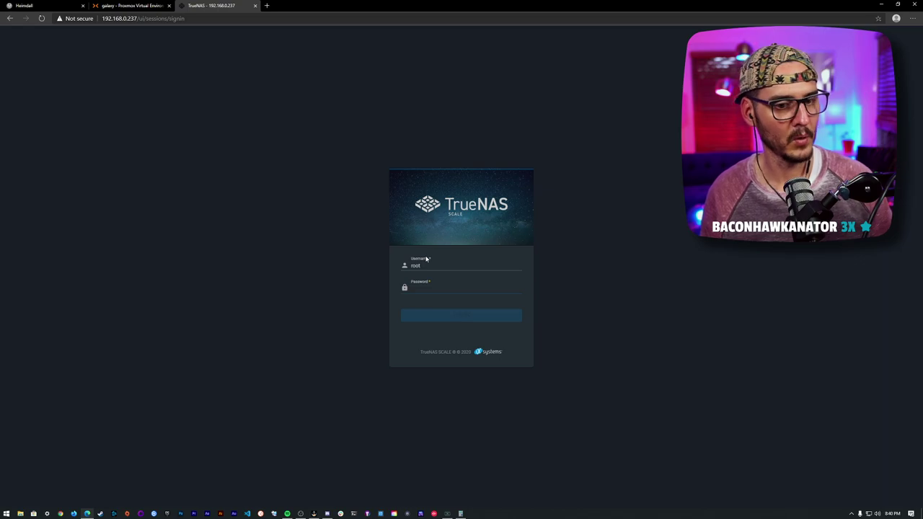
type("a")
key("Return")
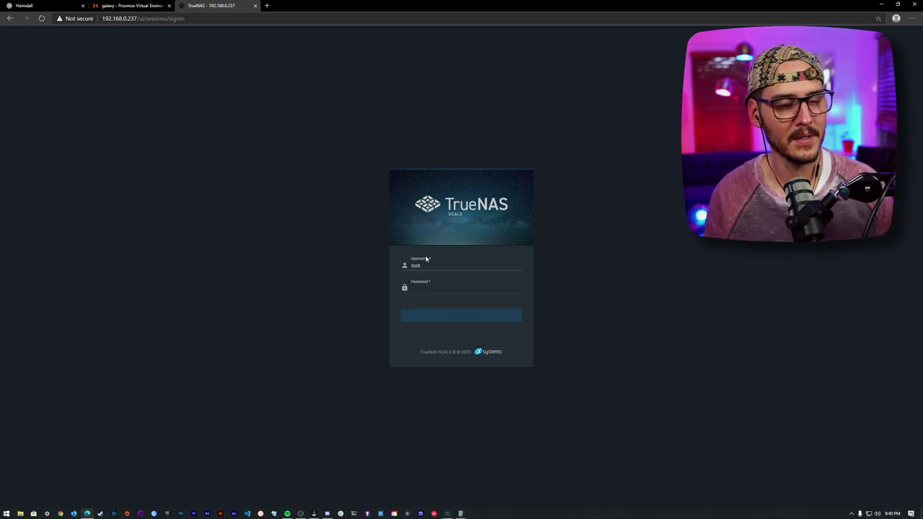
type("a")
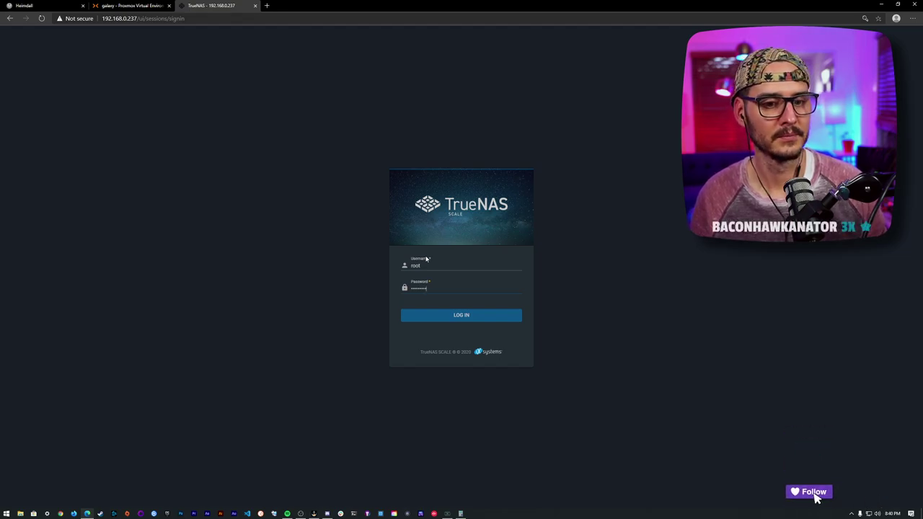
key("Return")
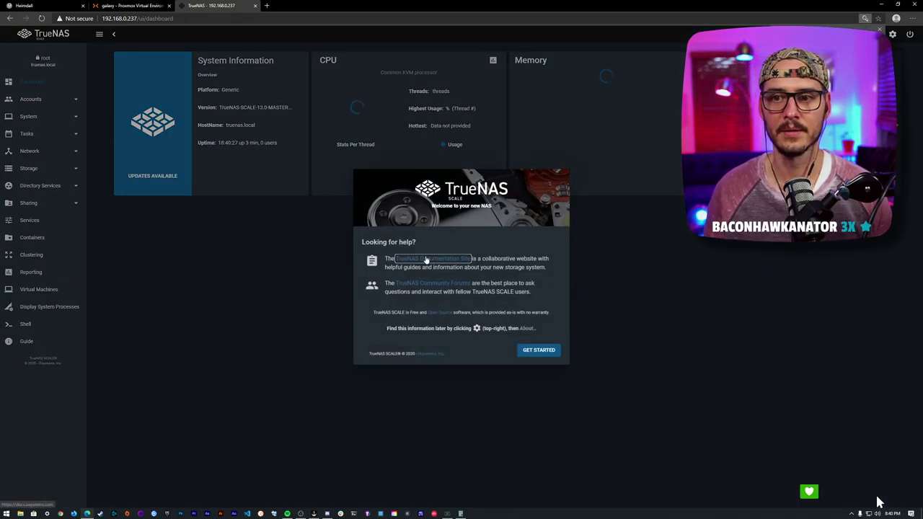
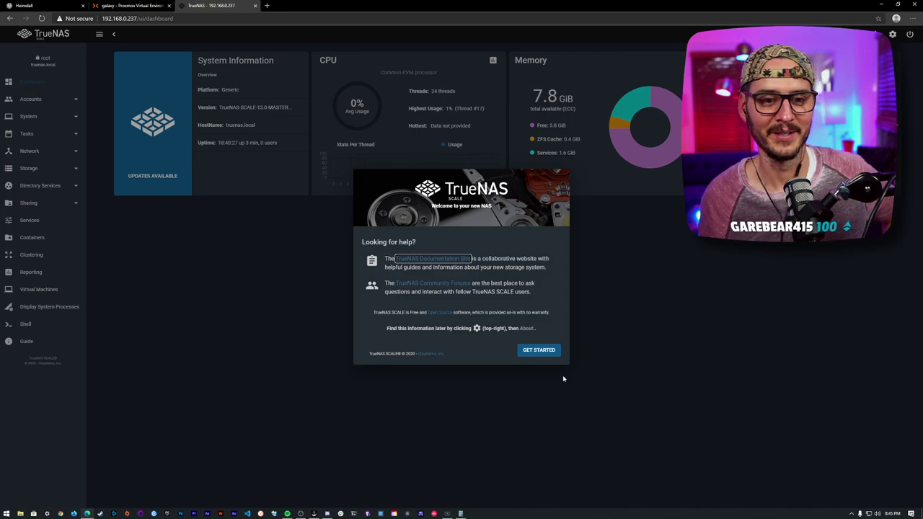
Dismiss the welcome dialog, view the available system updates, and return to the dashboard.
left_click(549, 349)
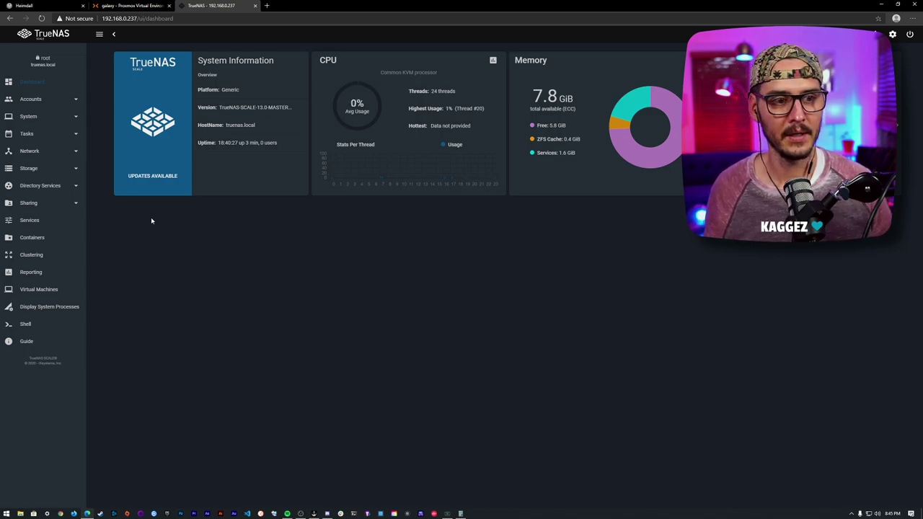
left_click(157, 177)
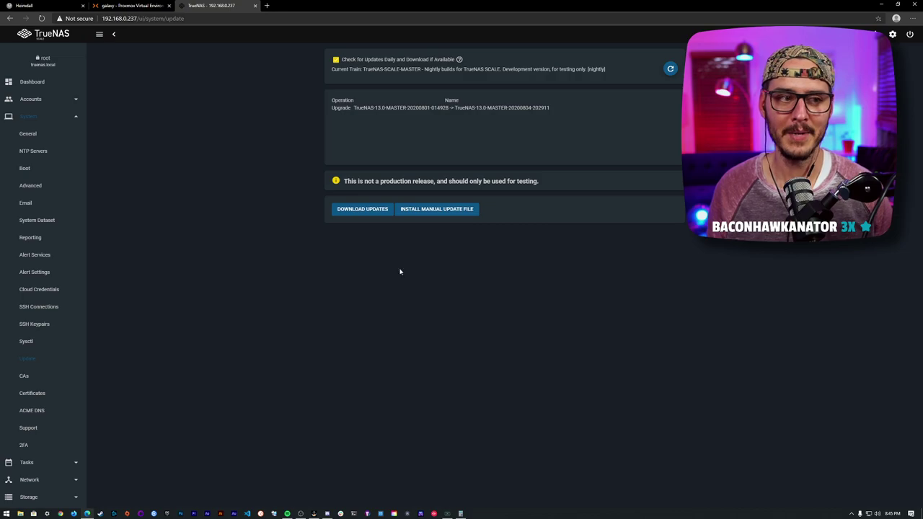
left_click(31, 84)
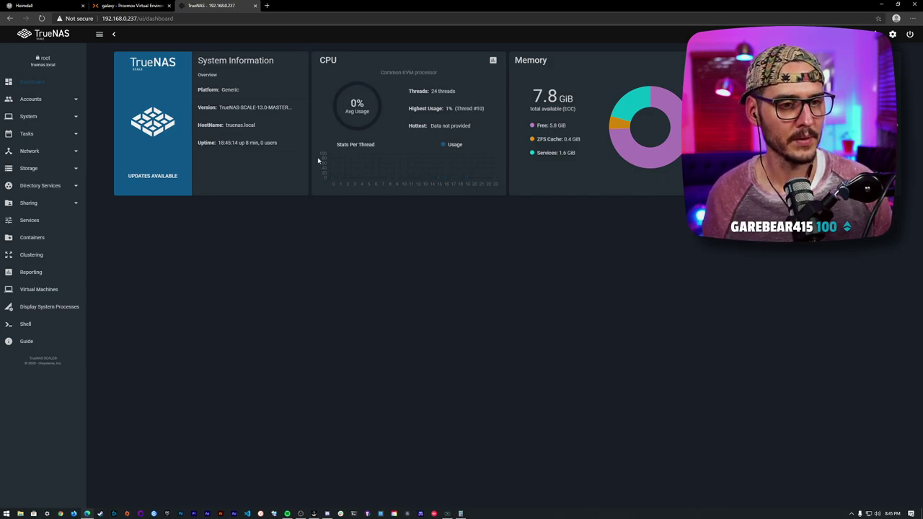
Look through the Groups and Users account pages, closing their display notes, and glance at the System options.
left_click(72, 100)
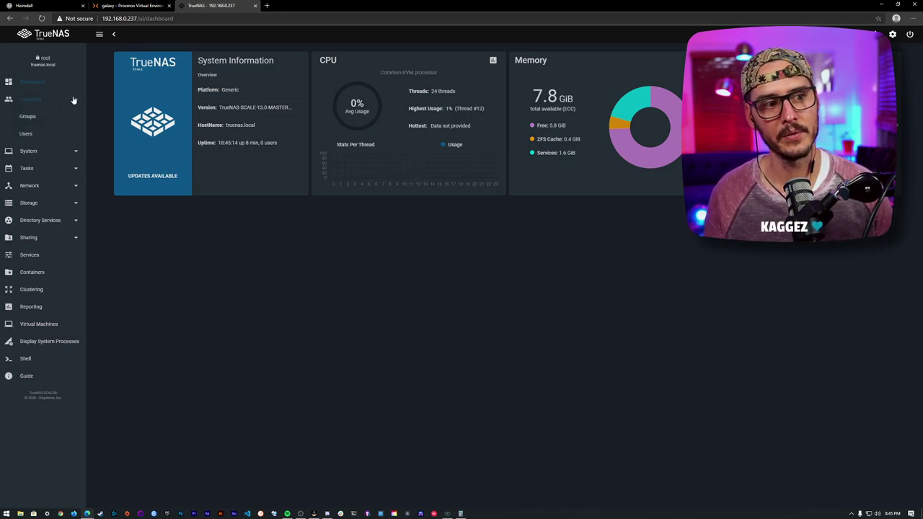
left_click(36, 116)
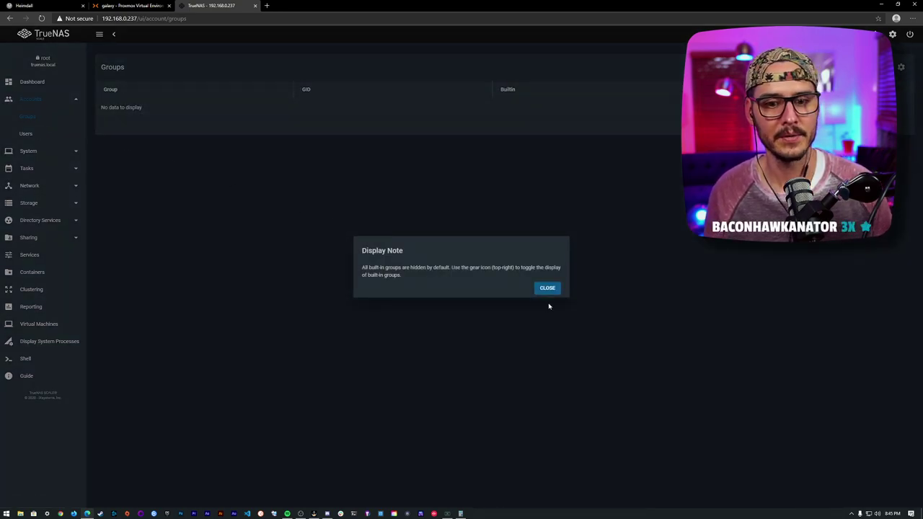
left_click(547, 289)
left_click(26, 134)
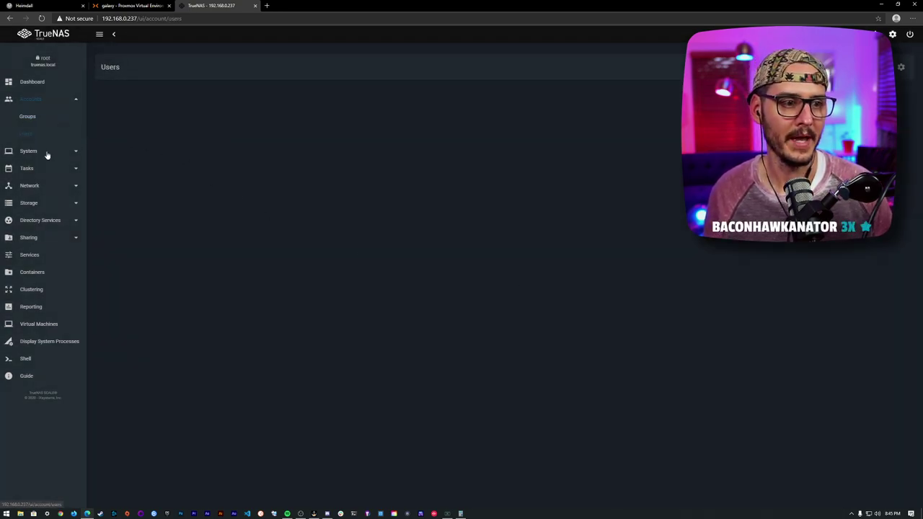
left_click(47, 152)
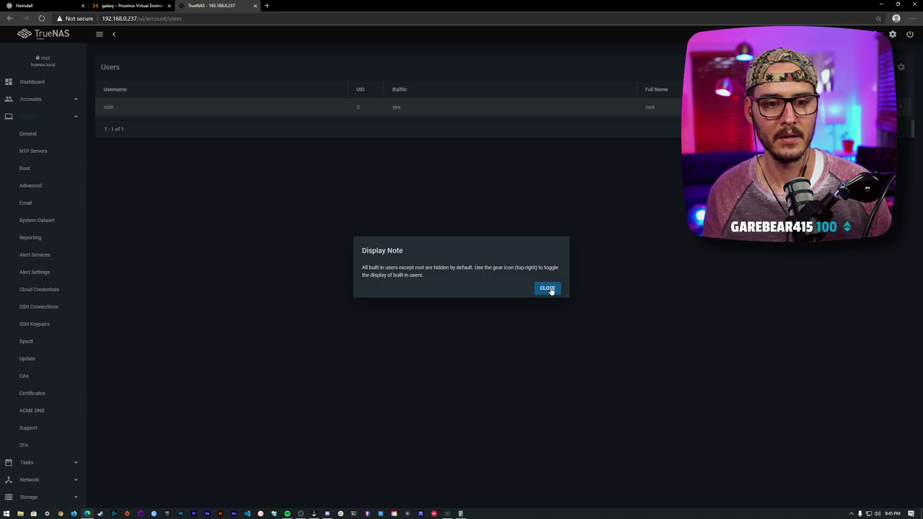
left_click(550, 290)
left_click(75, 117)
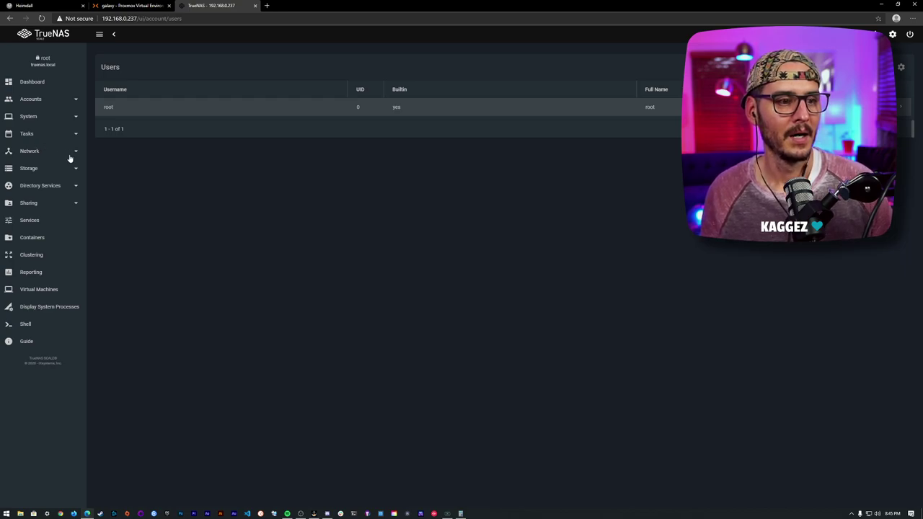
Browse the Network and Storage options, and view the Clustering page with its linked Developer's Notes.
left_click(44, 155)
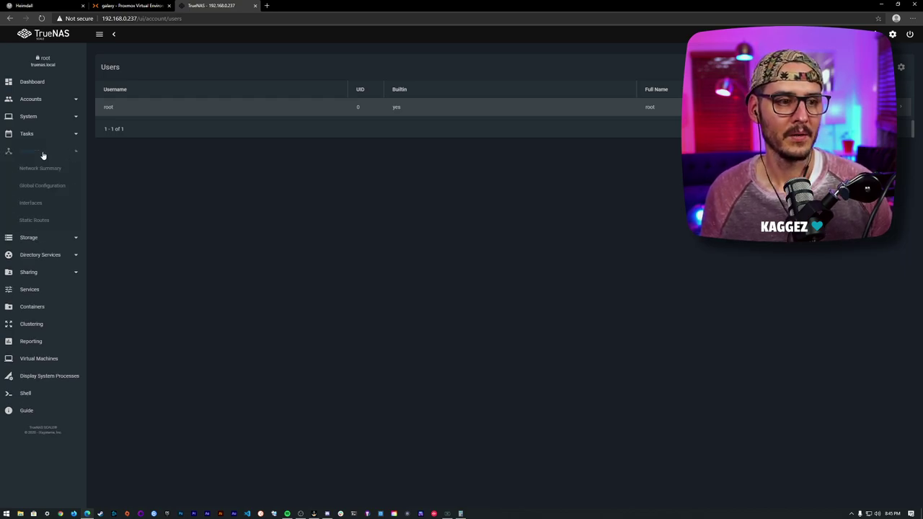
left_click(49, 238)
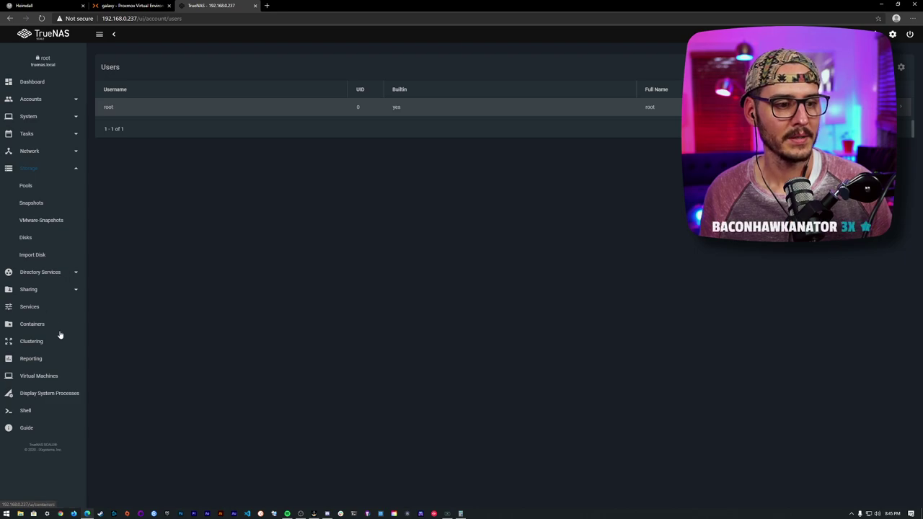
left_click(37, 339)
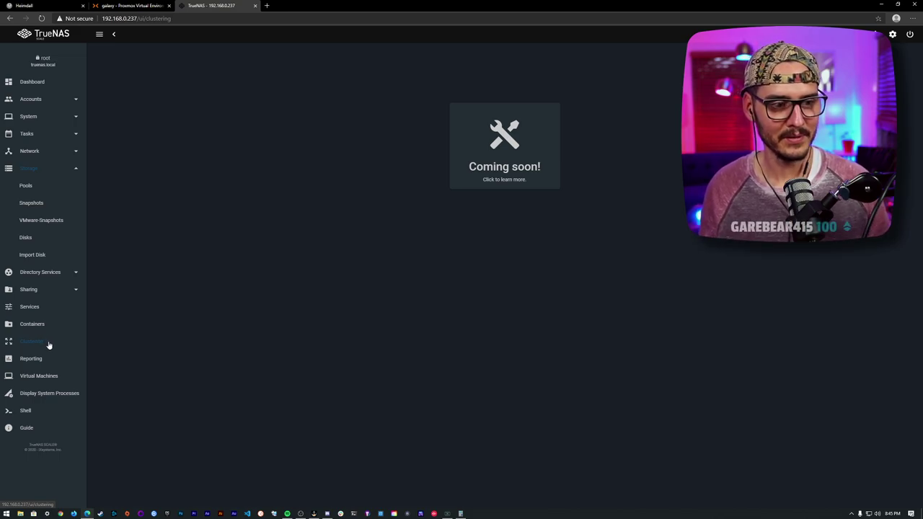
left_click(515, 180)
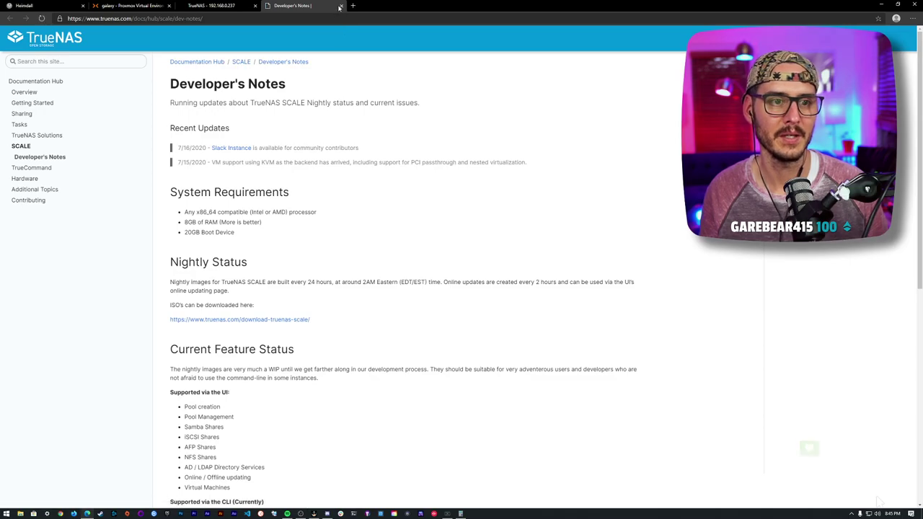
left_click(213, 6)
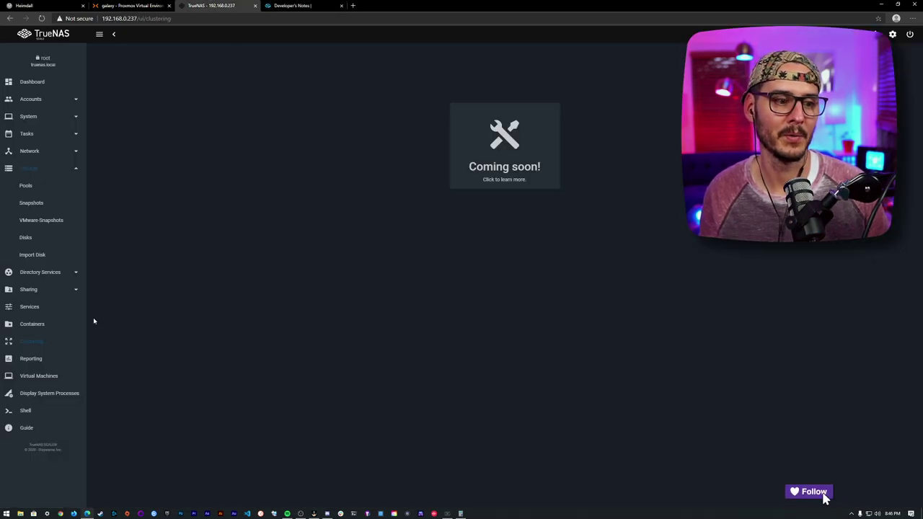
View the Containers page and read the Developer's Notes entry on virtual machine support using KVM.
left_click(46, 329)
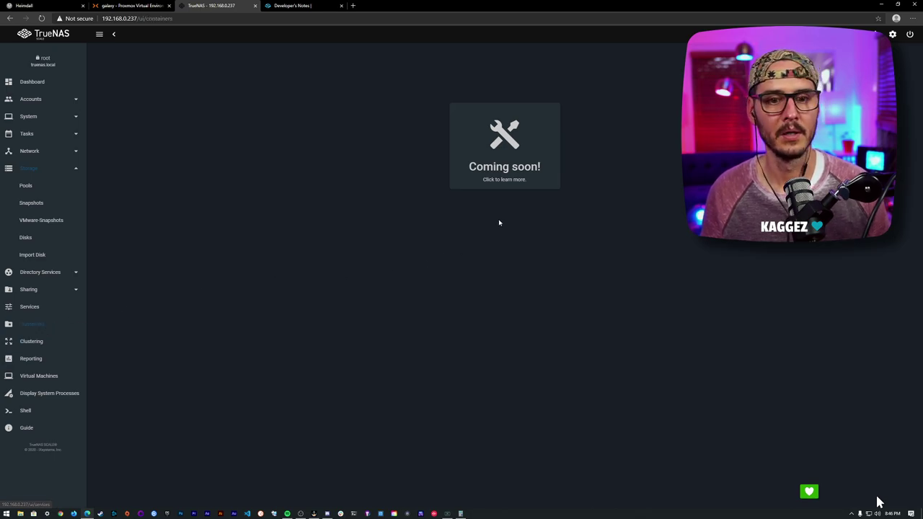
left_click(508, 180)
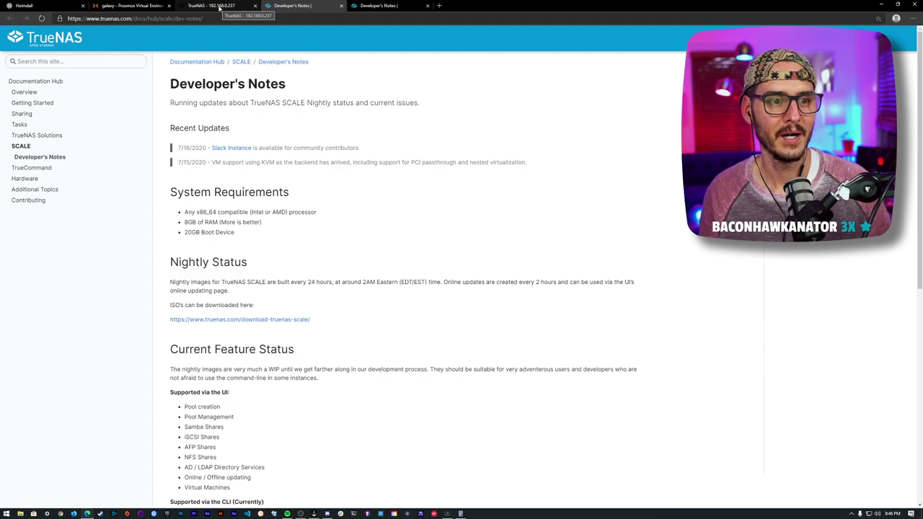
left_click_drag(284, 163, 264, 163)
double_click(267, 162)
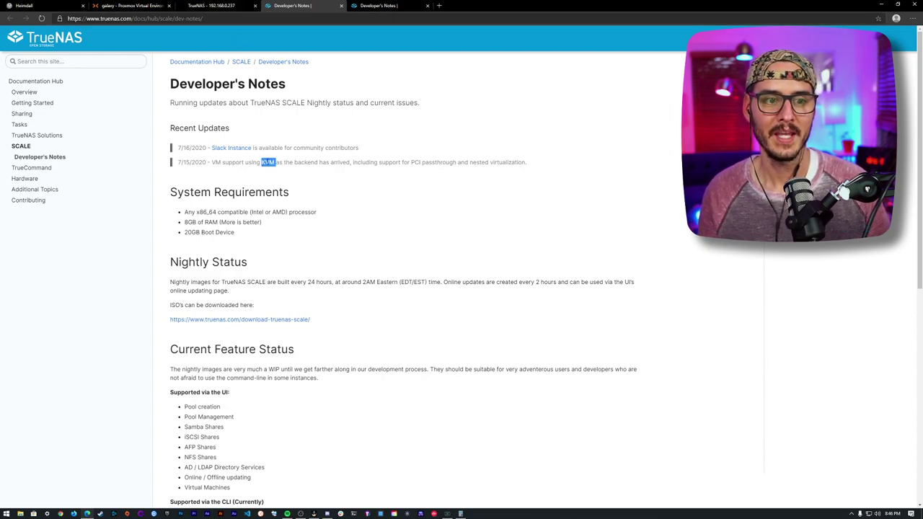
left_click(309, 161)
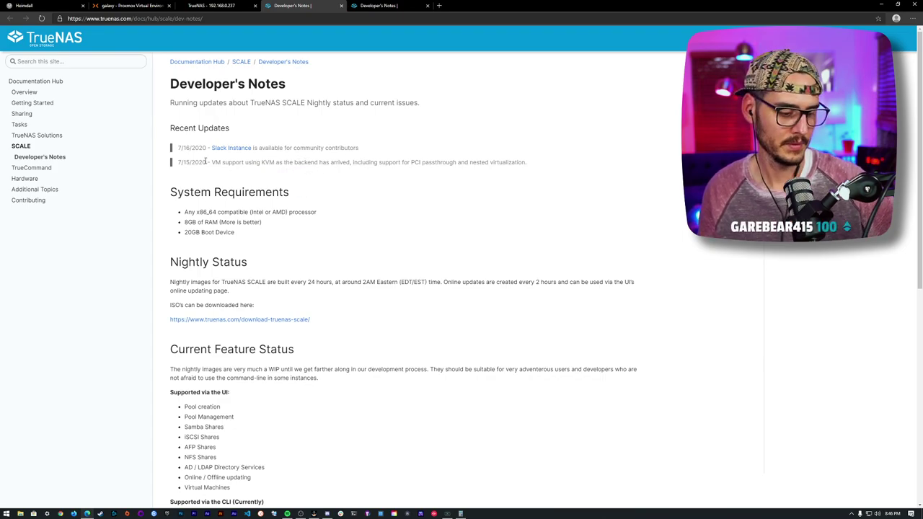
left_click(208, 6)
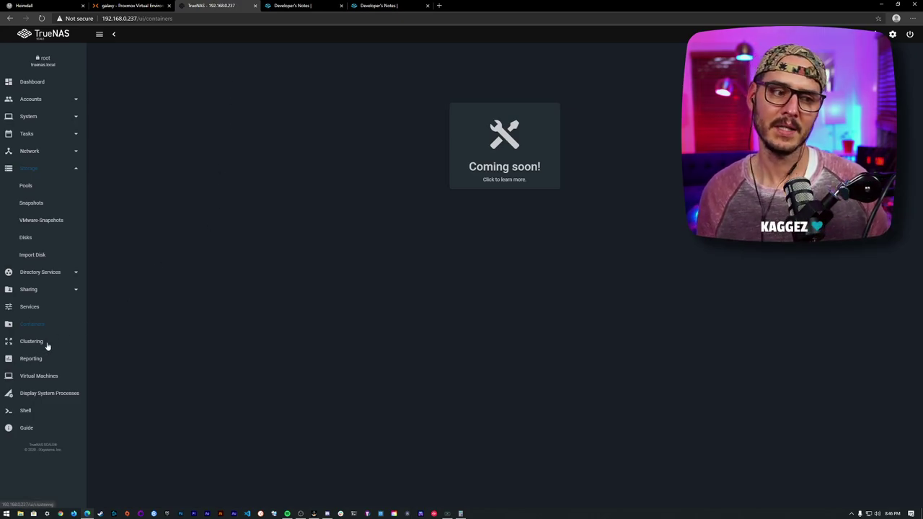
View the Virtual Machines page and open the TrueNAS web shell.
left_click(58, 378)
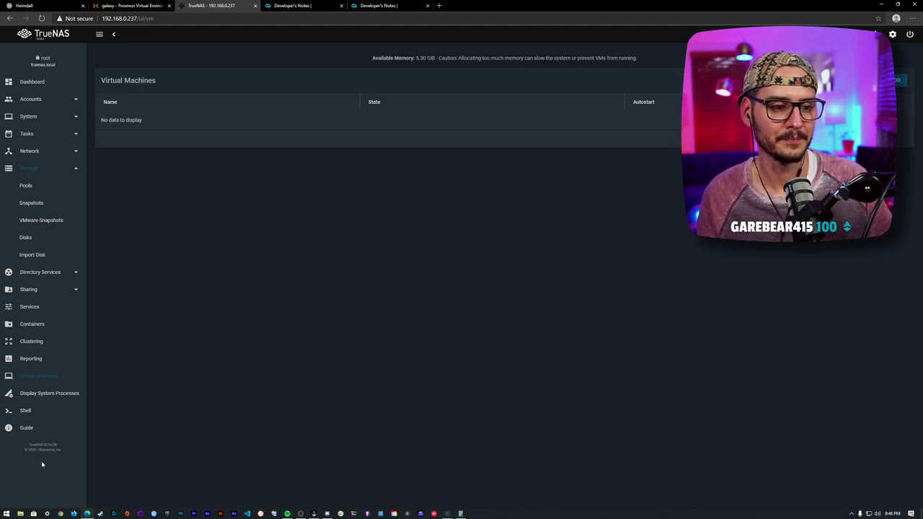
left_click(40, 412)
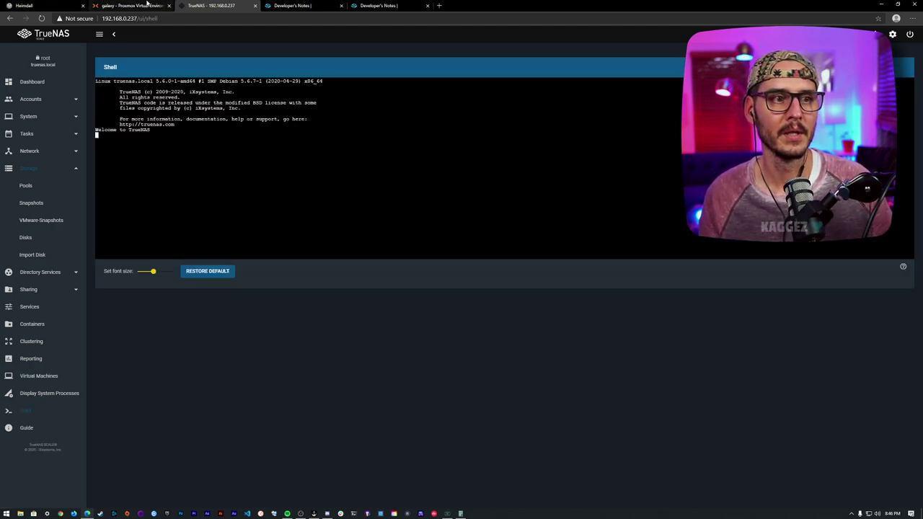
Split the TrueNAS tab into its own browser window and tile it side by side with the Proxmox console window.
left_click(159, 5)
left_click_drag(231, 4, 324, 3)
key("super+Down")
key("super+Right")
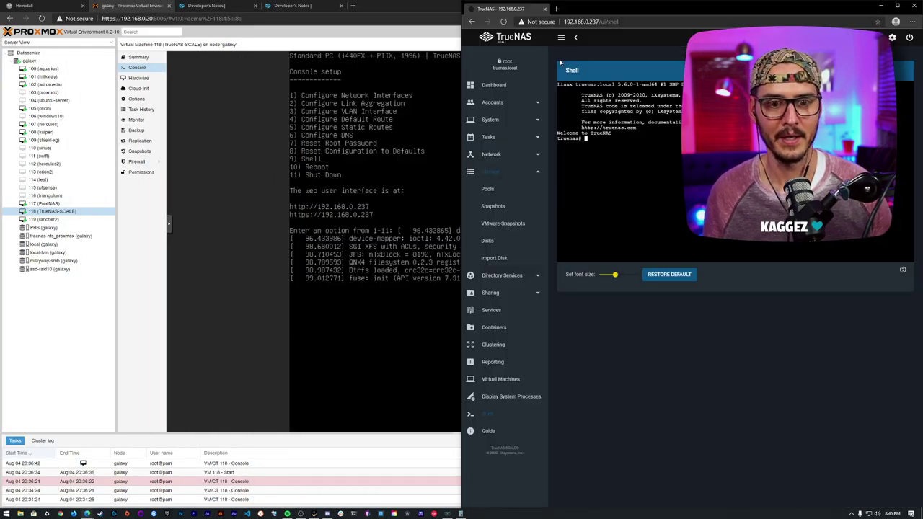
left_click(215, 135)
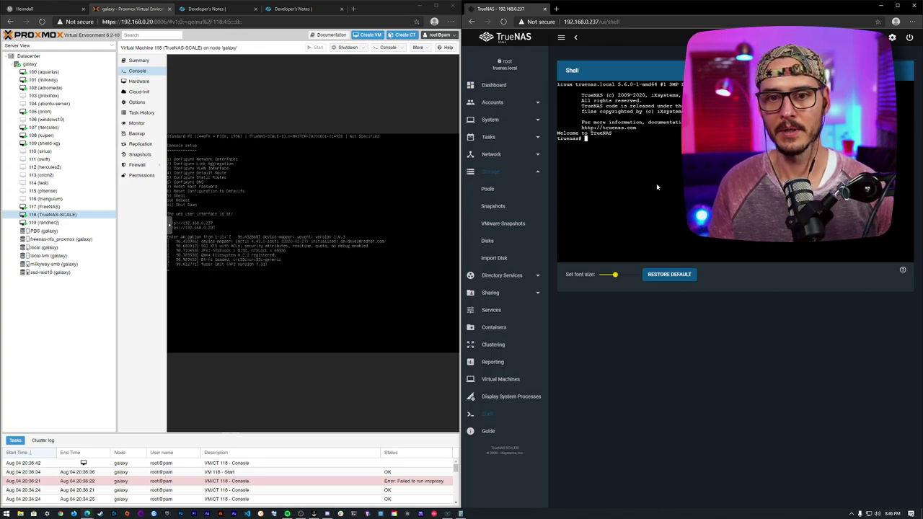
Run apt-get without arguments in the TrueNAS shell to display its available commands.
type("pa")
key("BackSpace")
key("BackSpace")
type("a")
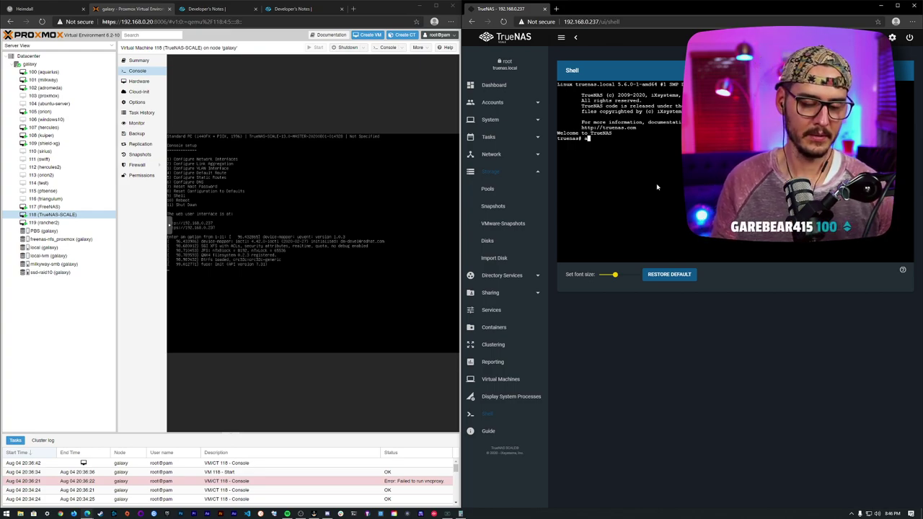
type("pt-get")
key("Return")
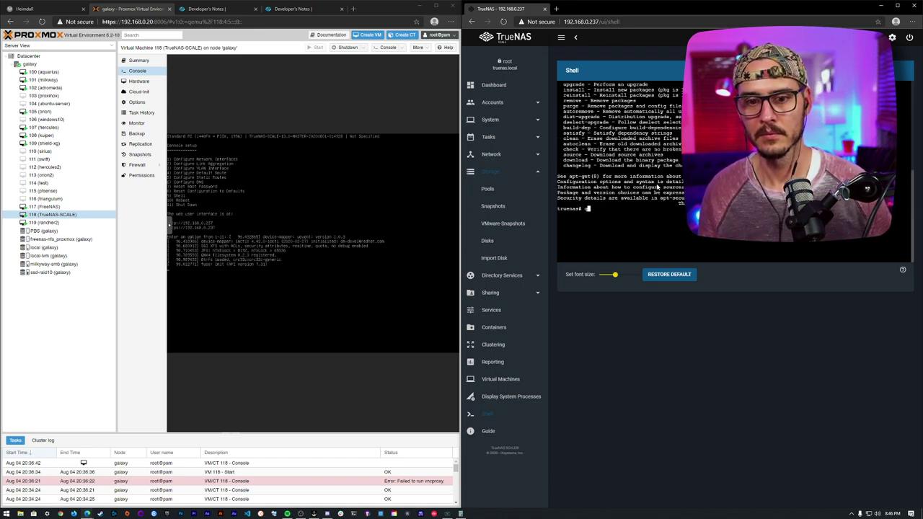
Refresh the package lists in the TrueNAS shell with apt-get update.
type("ap")
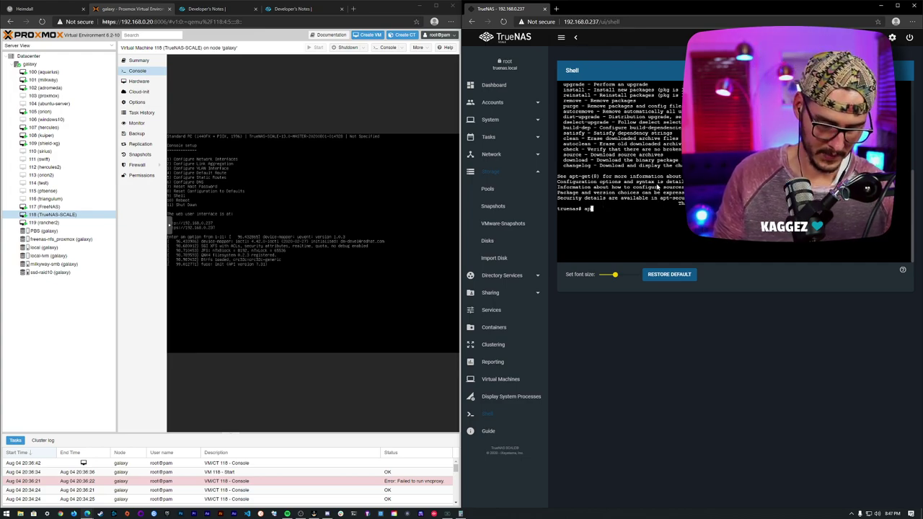
type("t-get ins")
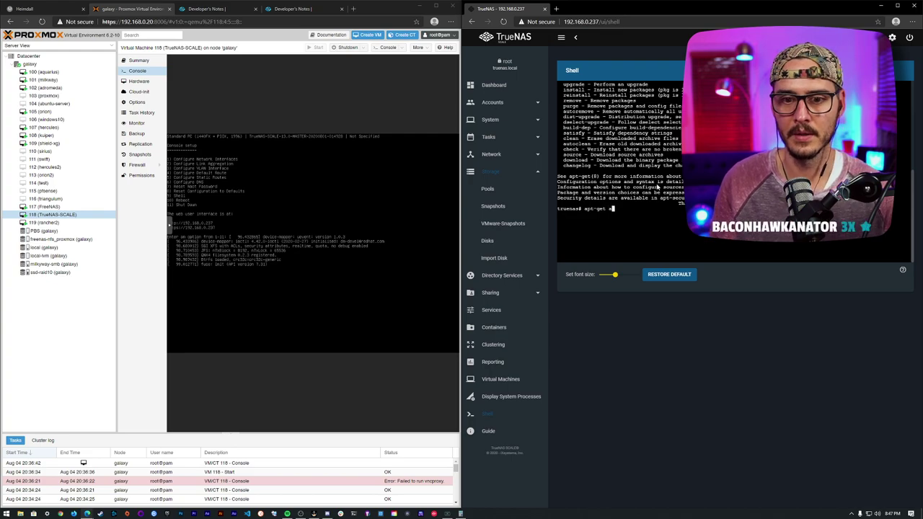
key("BackSpace")
key("BackSpace")
key("BackSpace")
type("update")
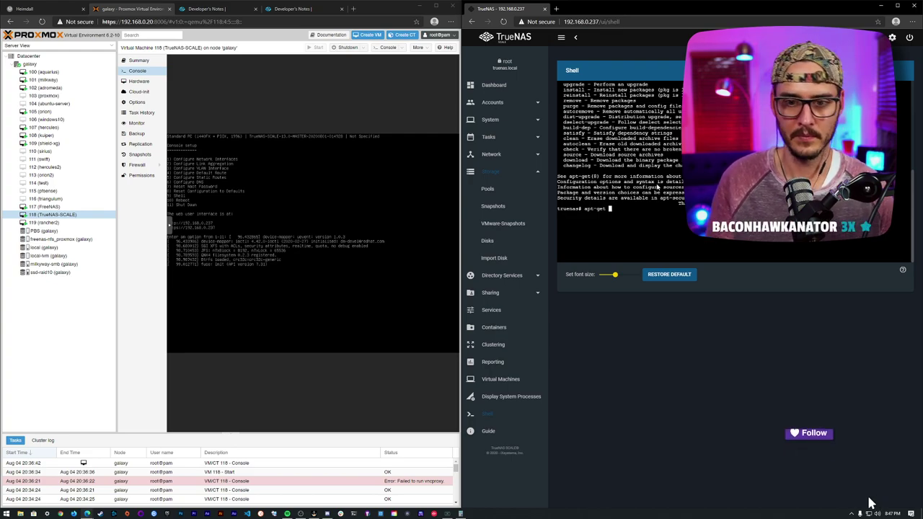
key("Return")
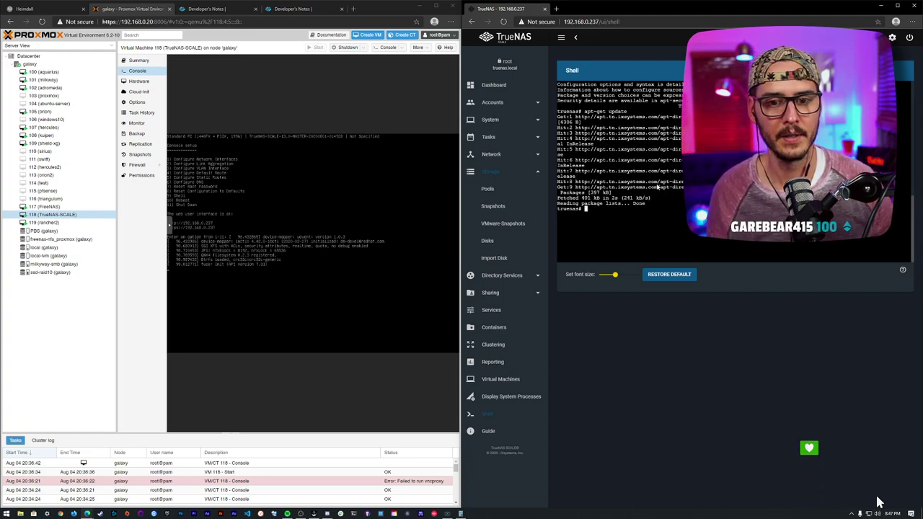
Try to install the QEMU guest agent in the TrueNAS shell with "apt-get instal qemu-guest-agent".
type("apt-")
key("BackSpace")
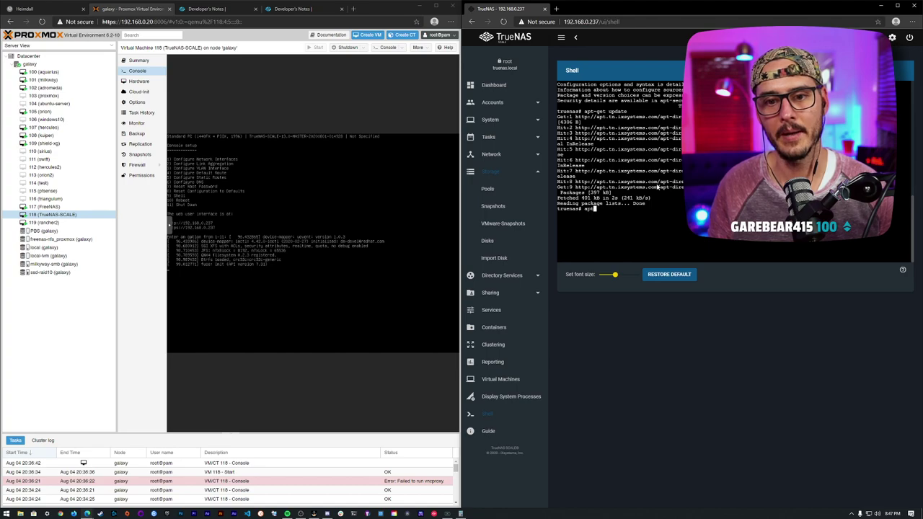
type("-get install lo")
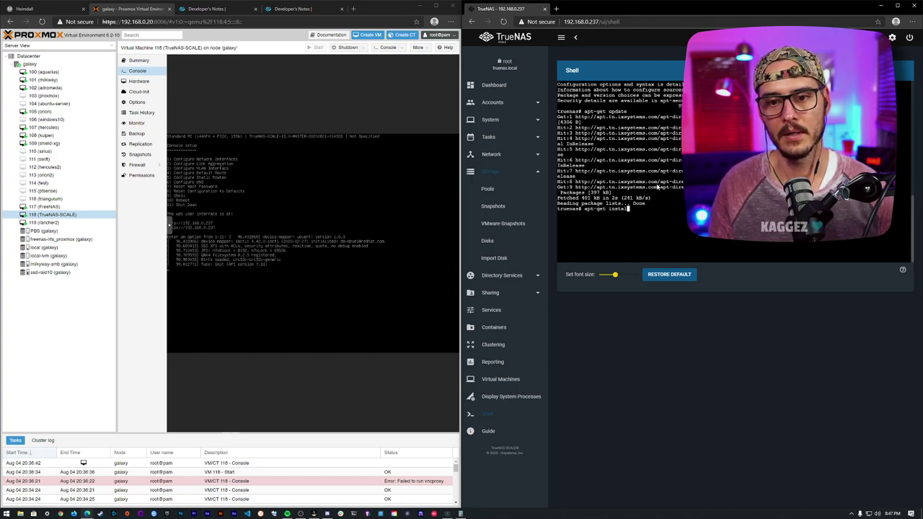
key("BackSpace")
key("BackSpace")
type("qu")
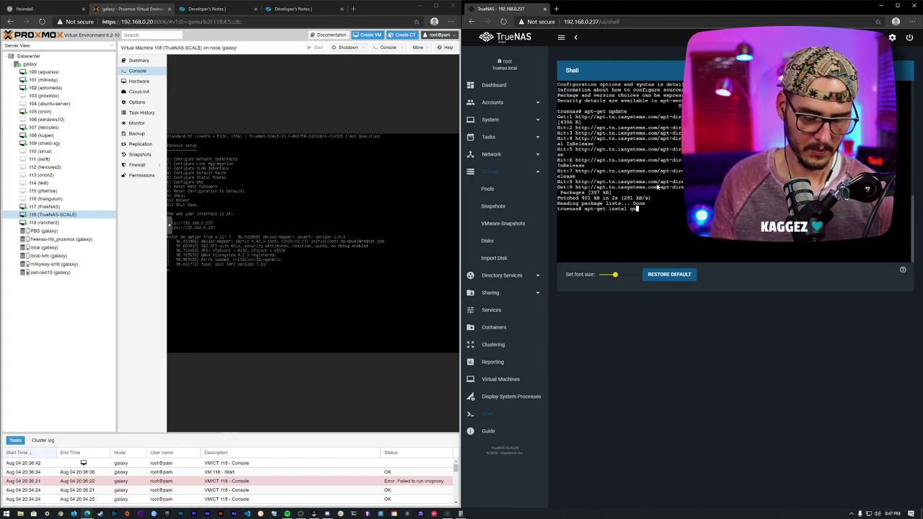
key("BackSpace")
type("em")
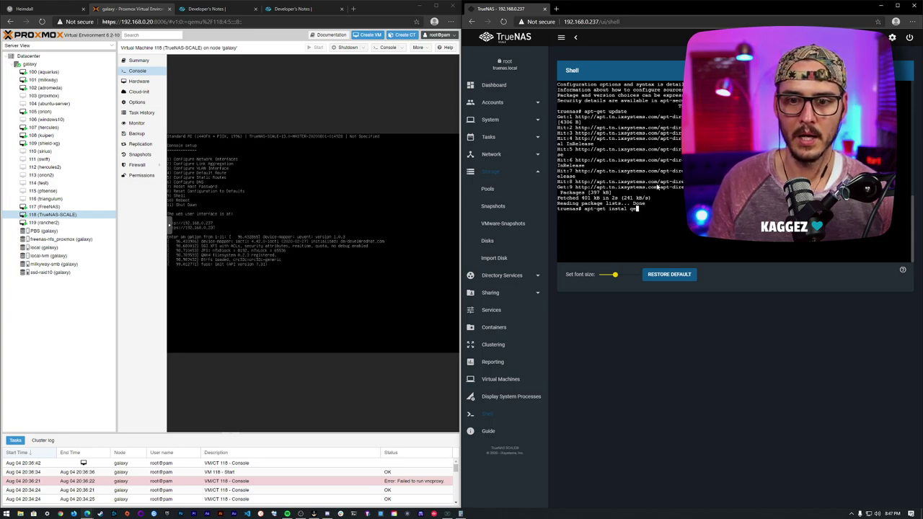
type("u-")
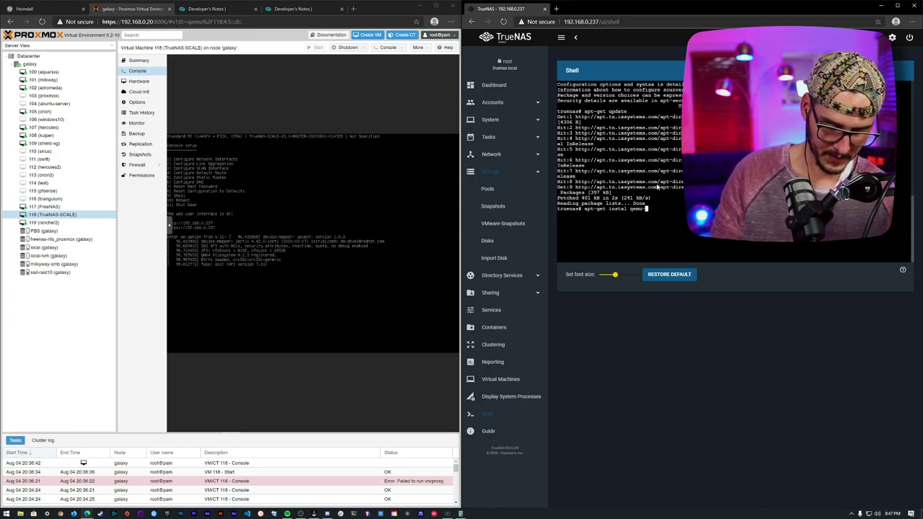
type("guest-")
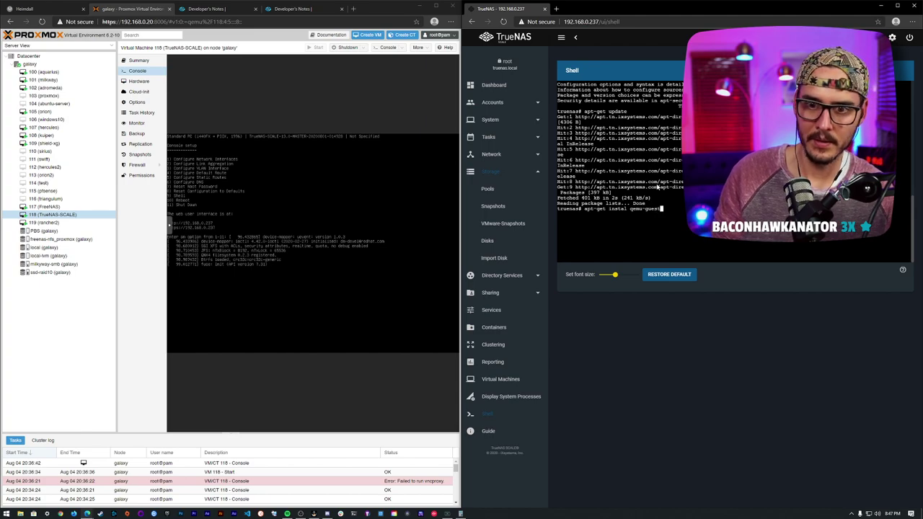
type("agent")
key("Return")
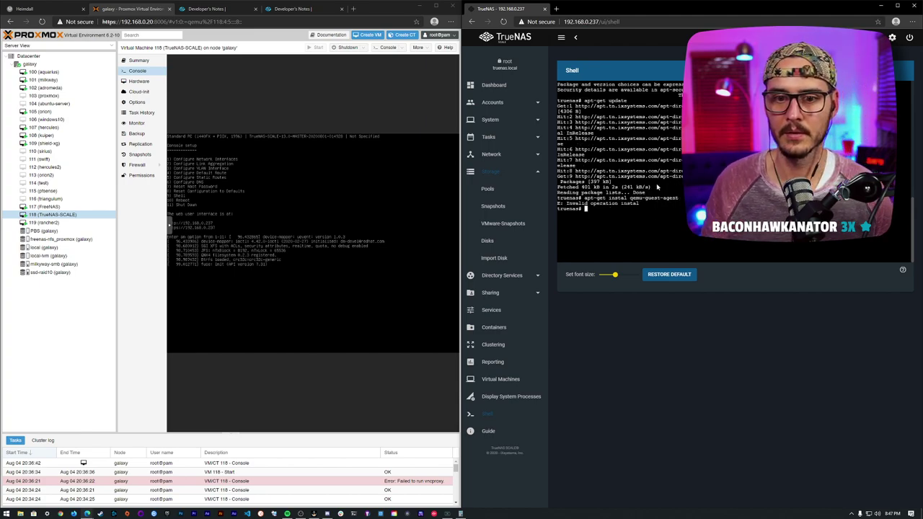
Recall the previous command, correct "instal" to "install", and run apt-get install qemu-guest-agent.
key("Up")
key("Left")
key("Left")
key("Left")
key("Left")
key("Left")
key("Left")
key("Left")
key("Left")
key("Left")
key("Left")
key("Left")
key("Left")
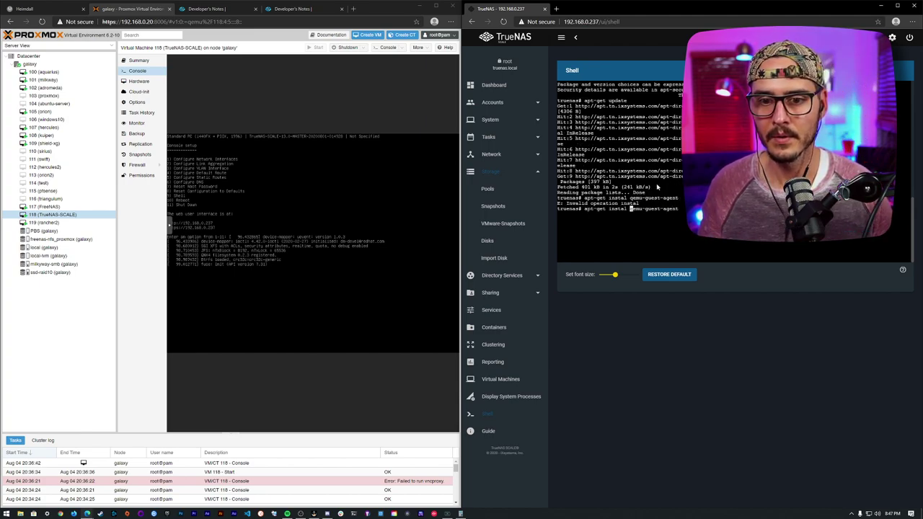
type("l")
key("Return")
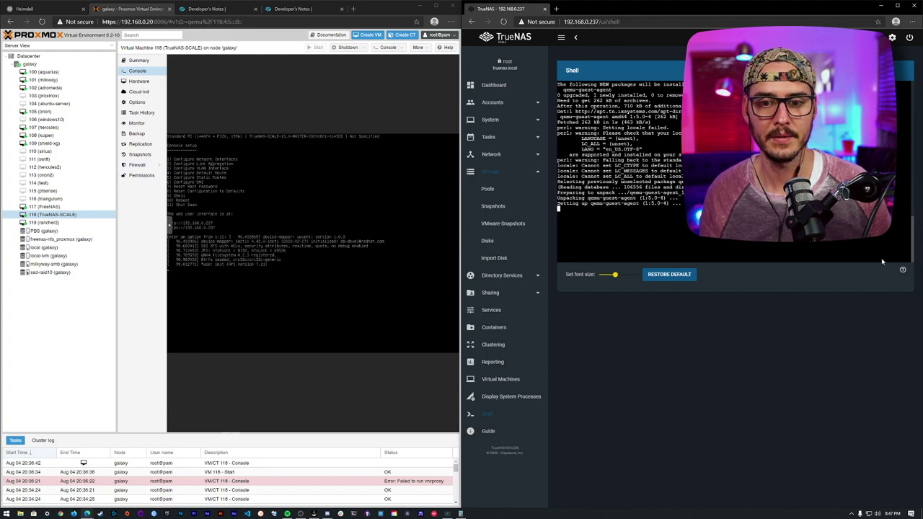
Check the guest agent status in the IPs entry of the Proxmox summary for VM 118 (TrueNAS-SCALE).
left_click(134, 62)
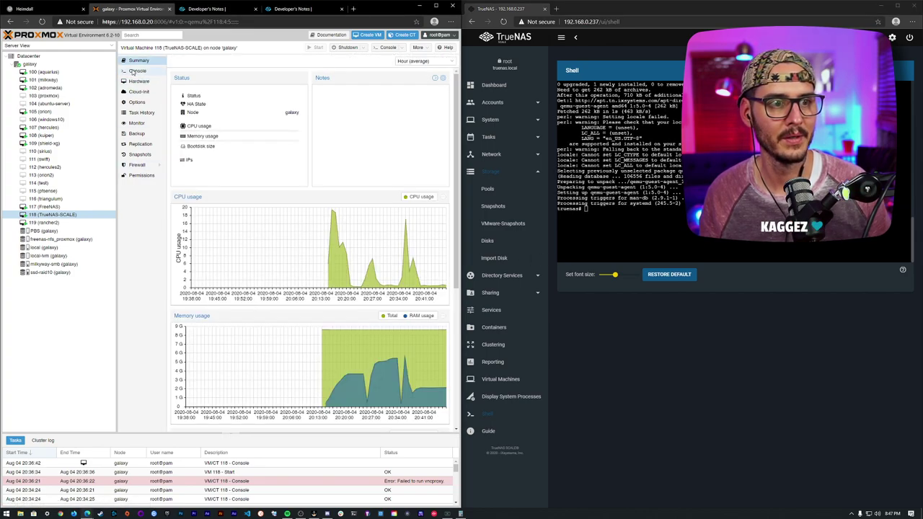
mouse_move(405, 219)
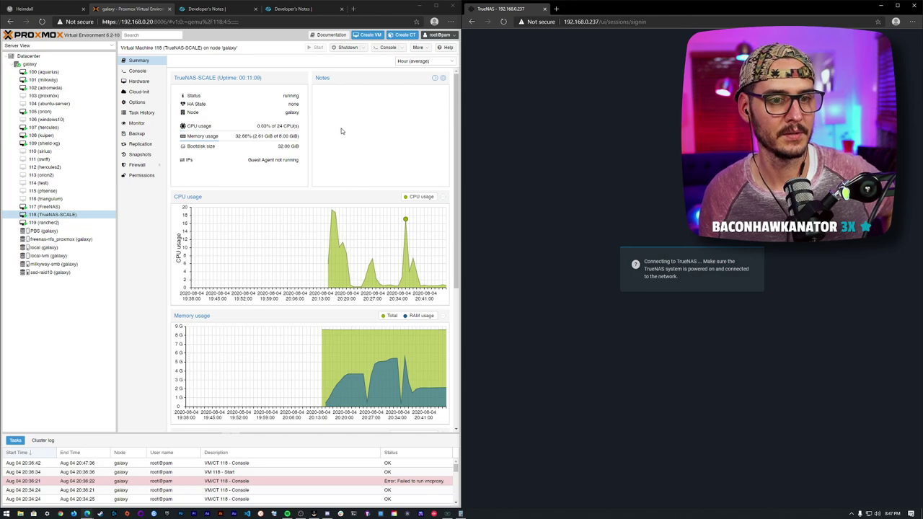
triple_click(263, 161)
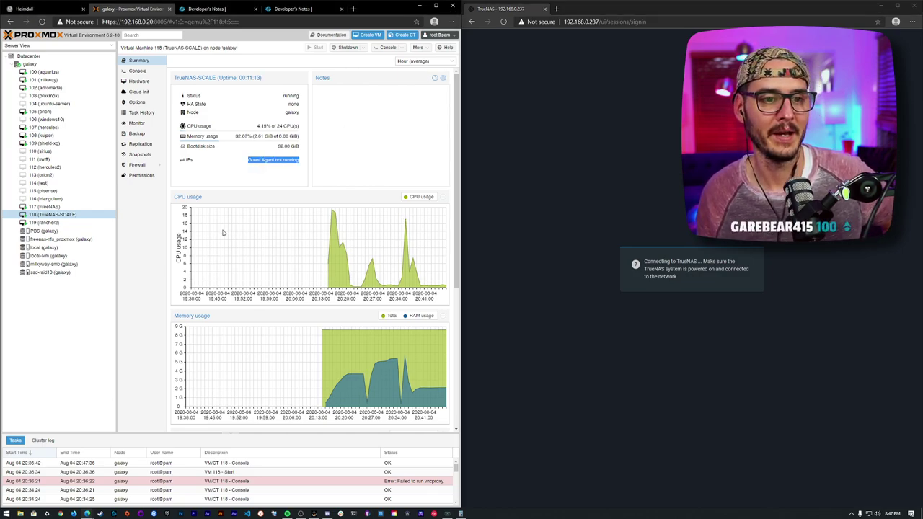
left_click(262, 165)
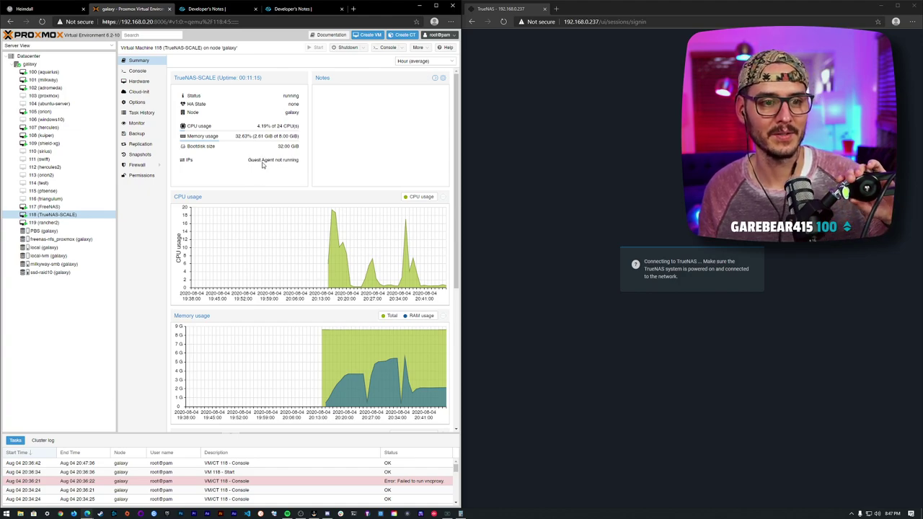